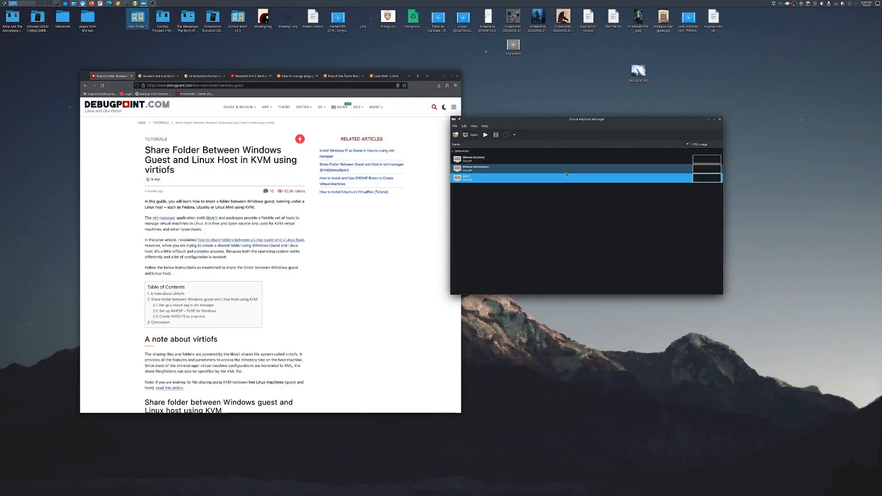
Step: Open the win11 virtual machine following the guide's mount tag section and show its virtual hardware details
right_click(488, 180)
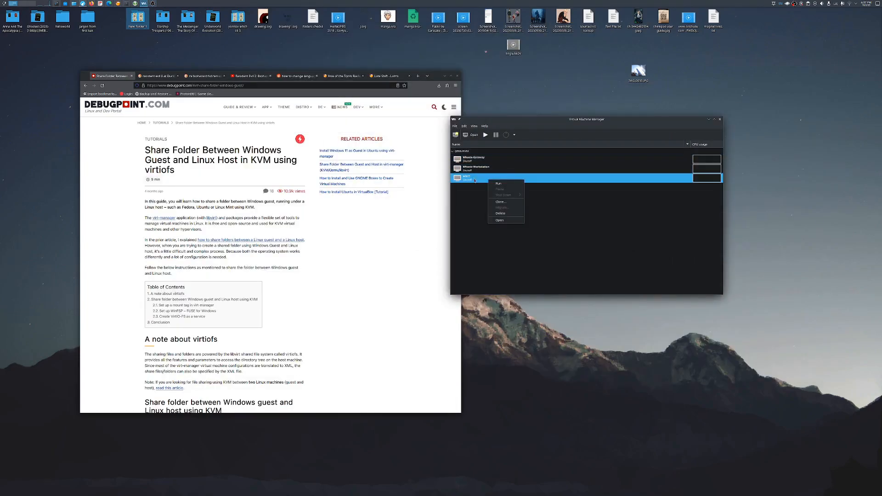
scroll(424, 122, down, 7)
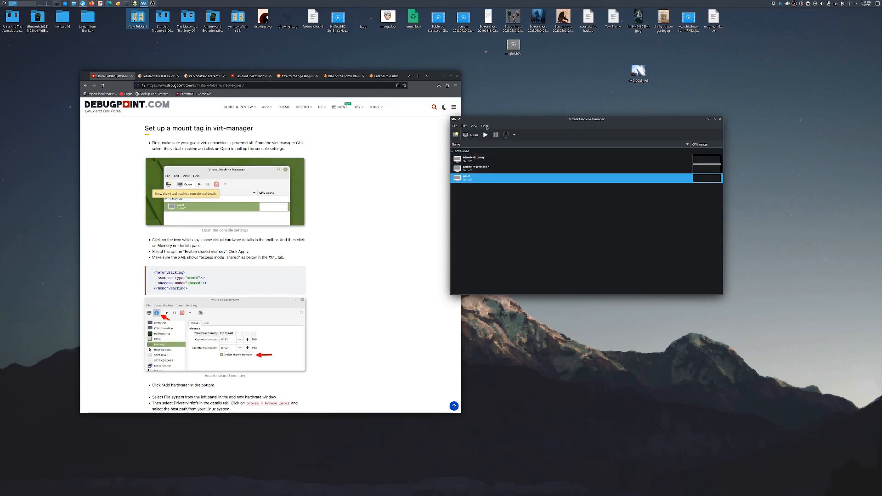
click(473, 135)
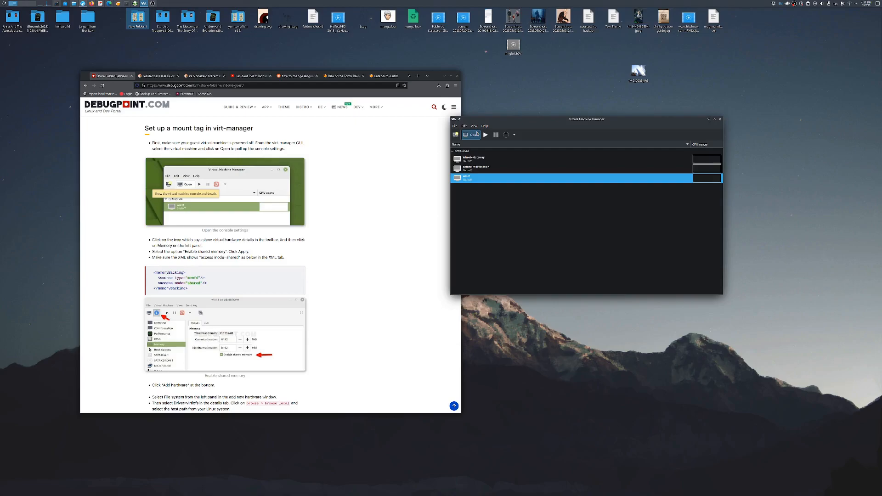
drag(421, 119, 595, 107)
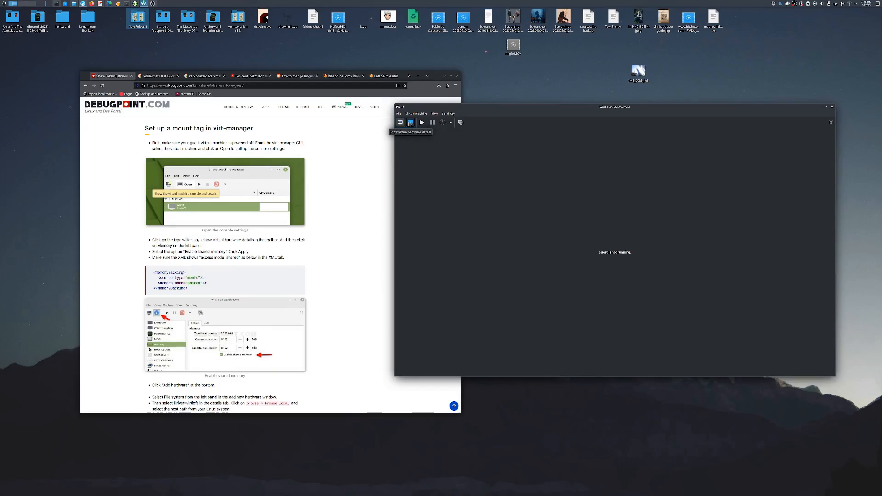
click(410, 123)
Step: Begin adding a Filesystem device to the win11 machine with virtiofs as its driver
click(423, 370)
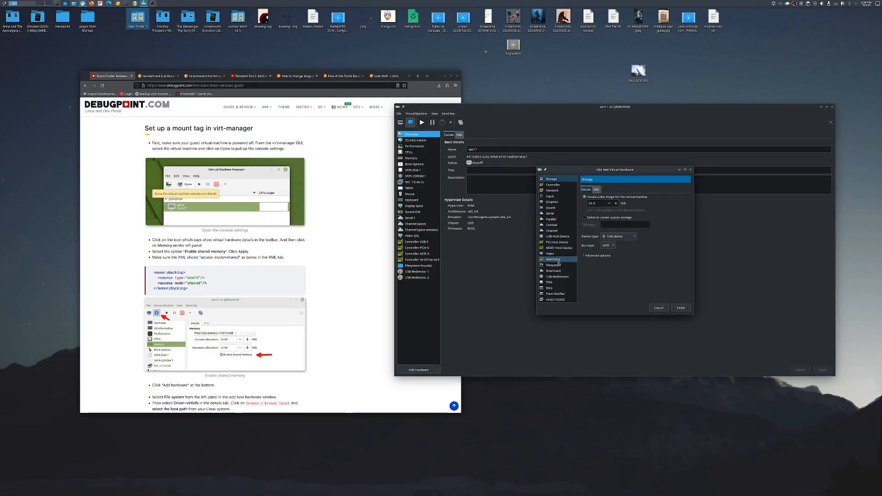
click(556, 266)
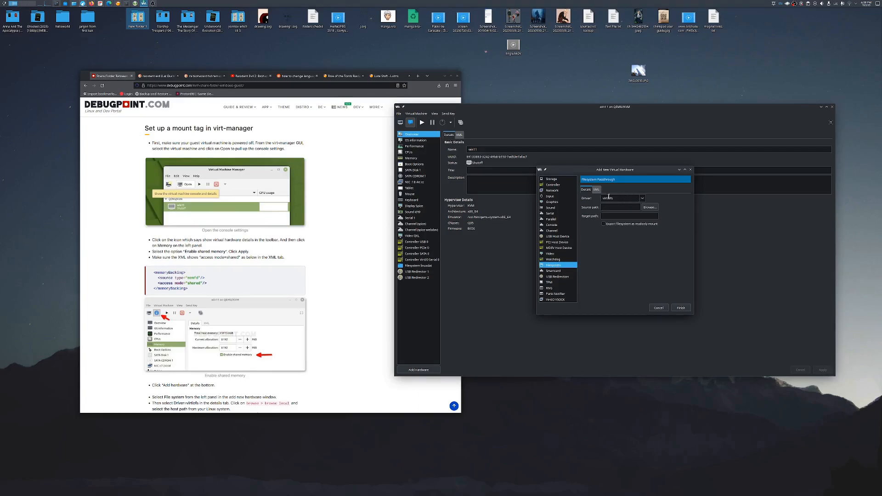
drag(617, 199, 602, 196)
click(621, 197)
click(644, 200)
click(634, 206)
click(127, 4)
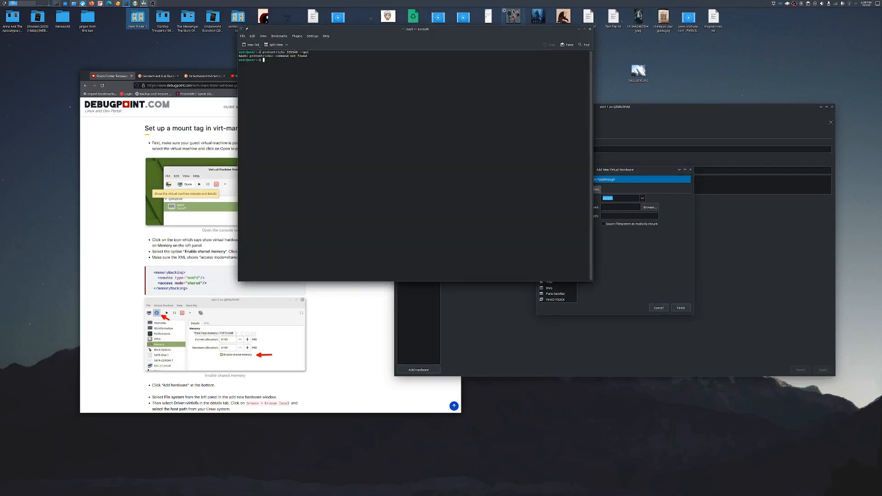
click(580, 29)
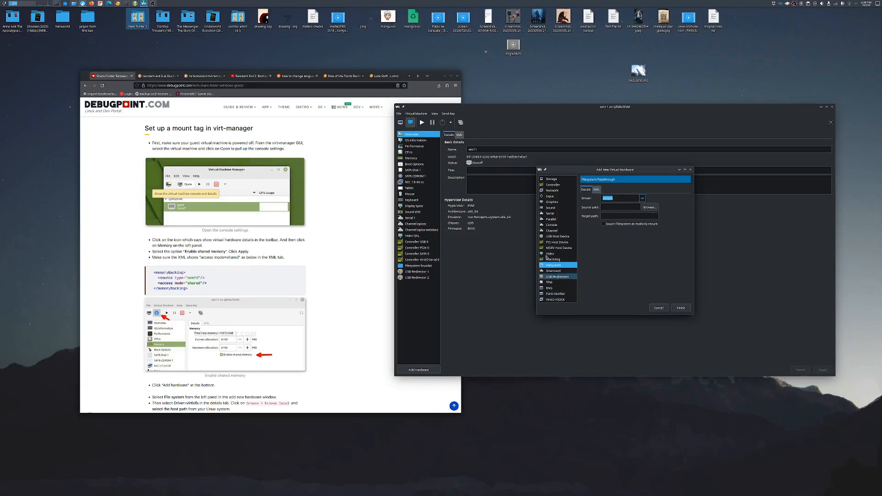
Step: Browse the host's storage pools and other local locations for the filesystem source path, then discard the new hardware
click(650, 208)
drag(602, 184, 534, 177)
click(484, 196)
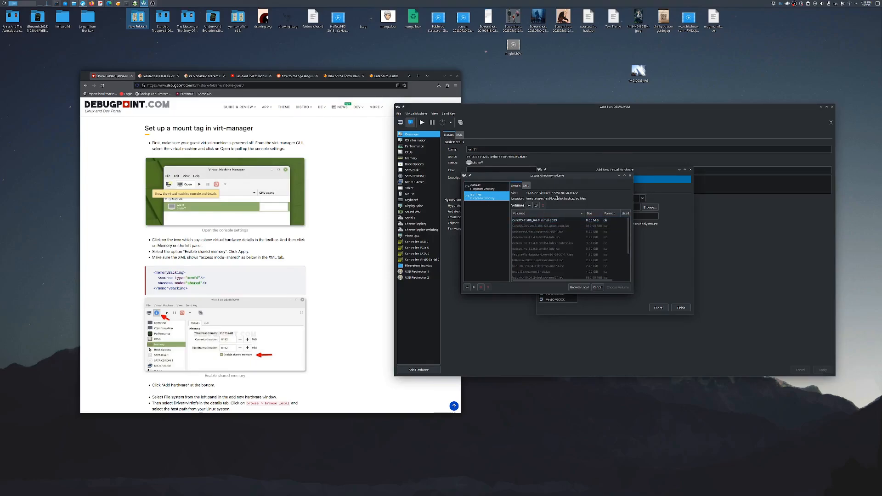
scroll(552, 262, down, 3)
click(579, 287)
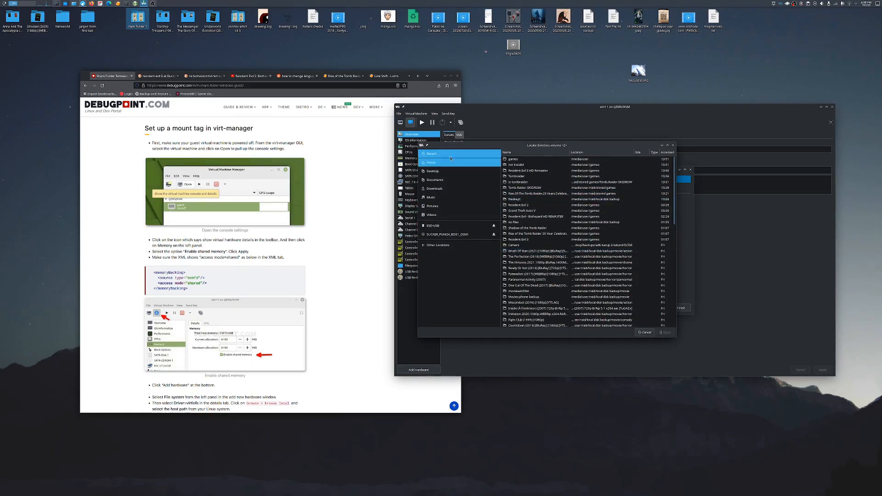
click(431, 245)
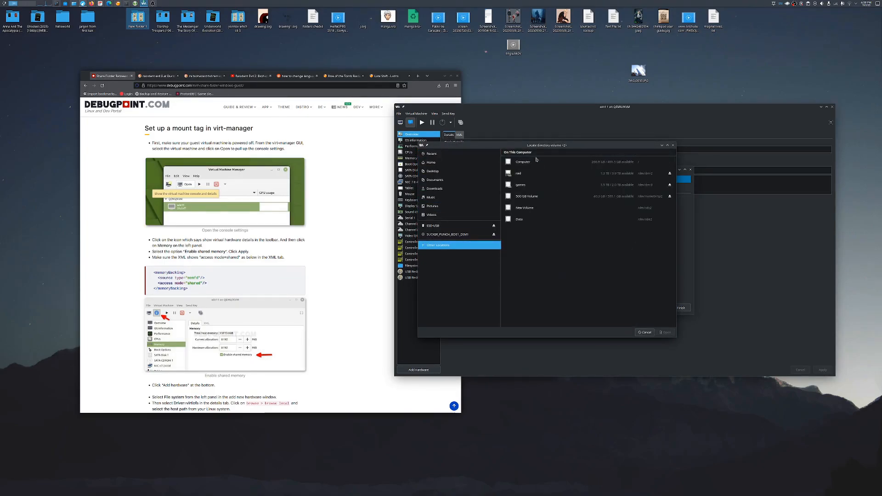
drag(455, 147, 466, 118)
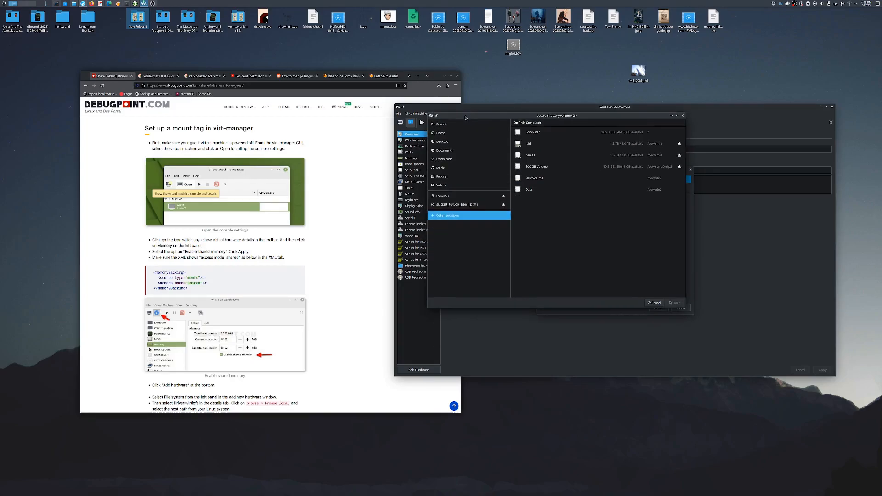
click(652, 303)
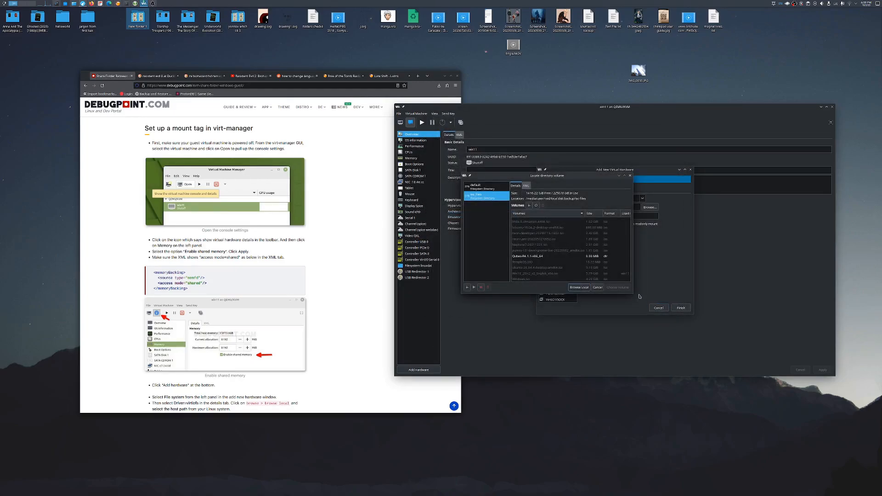
mouse_move(74, 2)
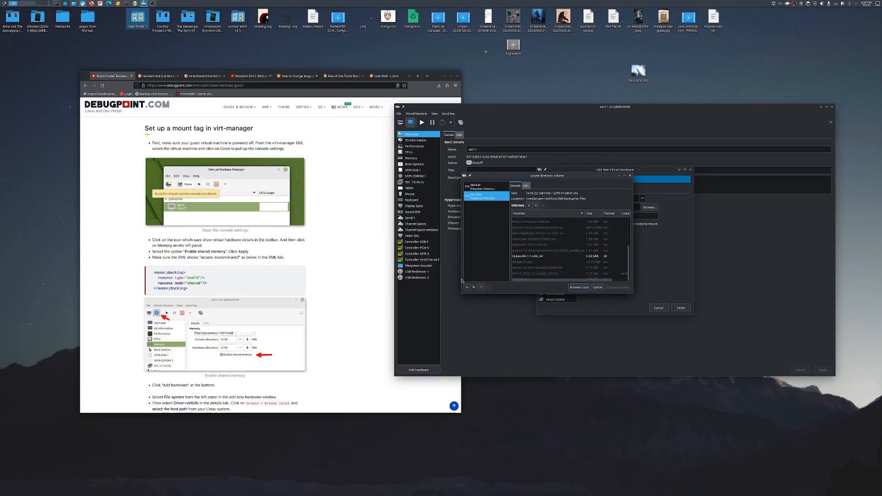
click(598, 288)
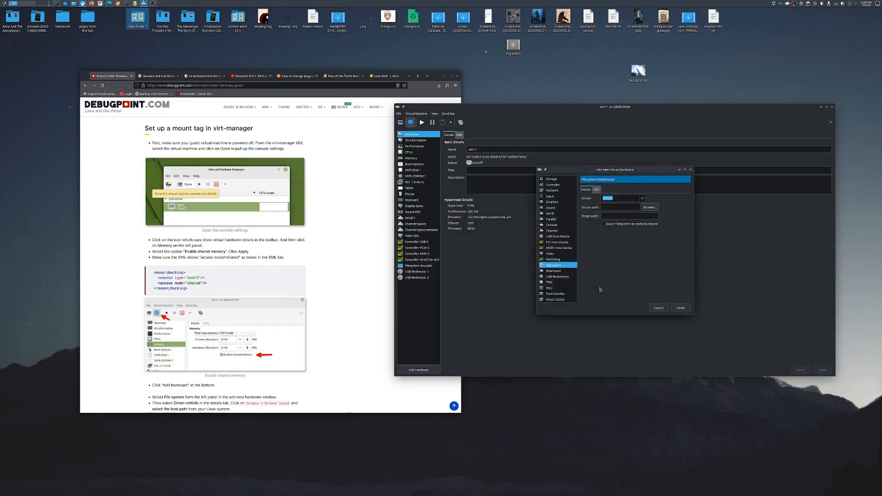
click(607, 218)
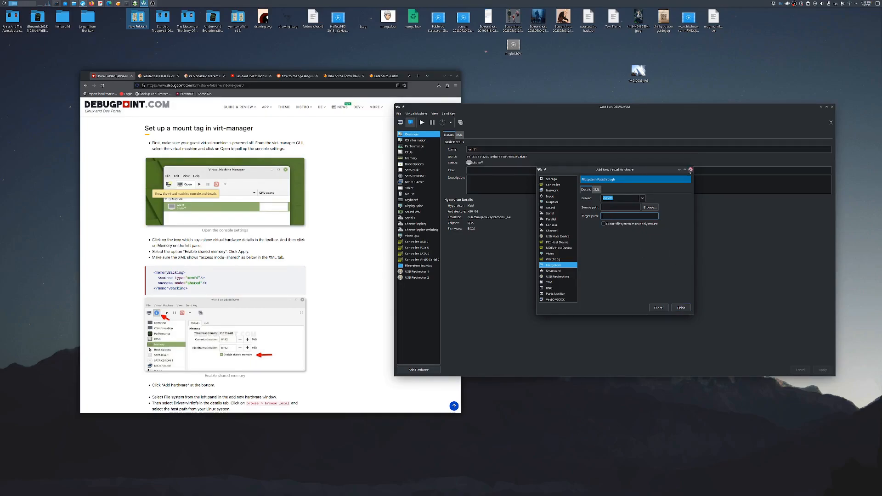
click(690, 169)
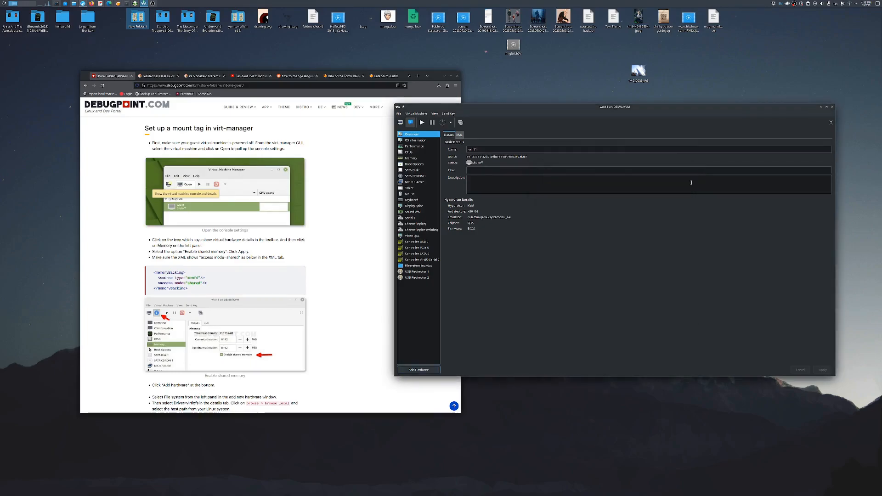
Step: Examine the existing virtiofs Filesystem device's source path and target path
click(418, 265)
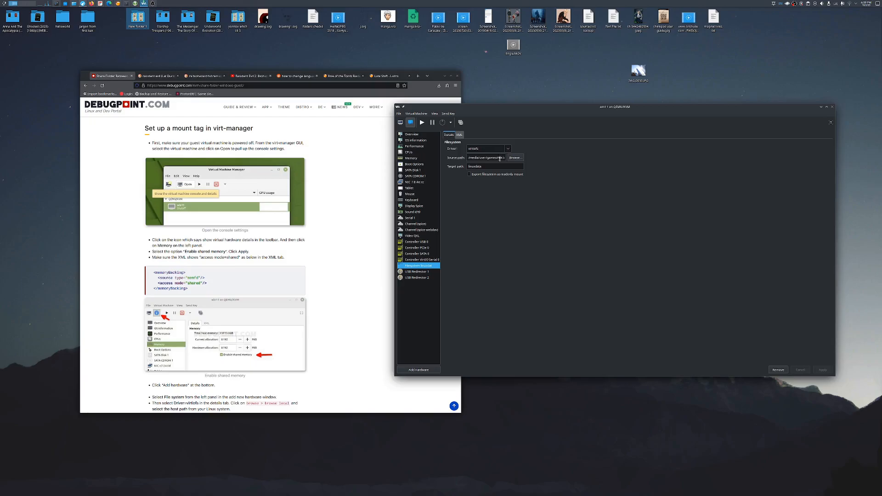
drag(488, 158, 503, 158)
drag(481, 157, 499, 157)
click(499, 158)
drag(484, 167, 454, 163)
Step: Start the win11 machine in its graphical console and bring up the guide's WinFSP – FUSE for Windows section
click(401, 122)
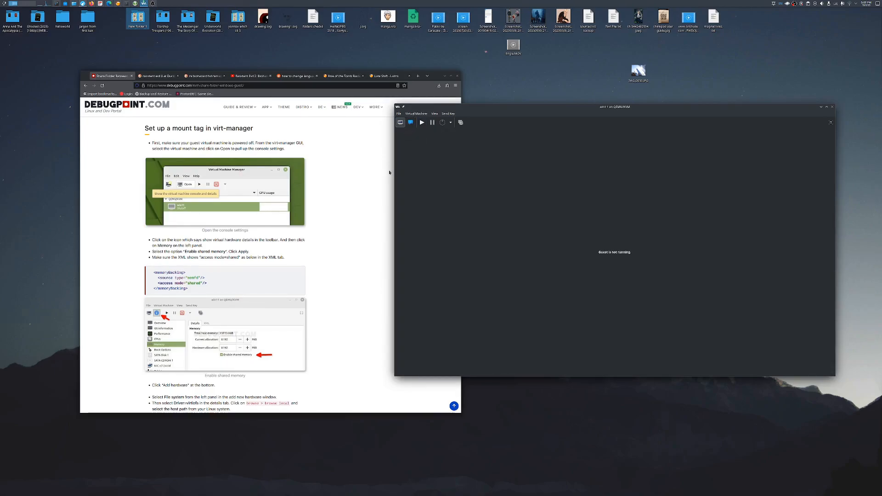
scroll(302, 183, down, 10)
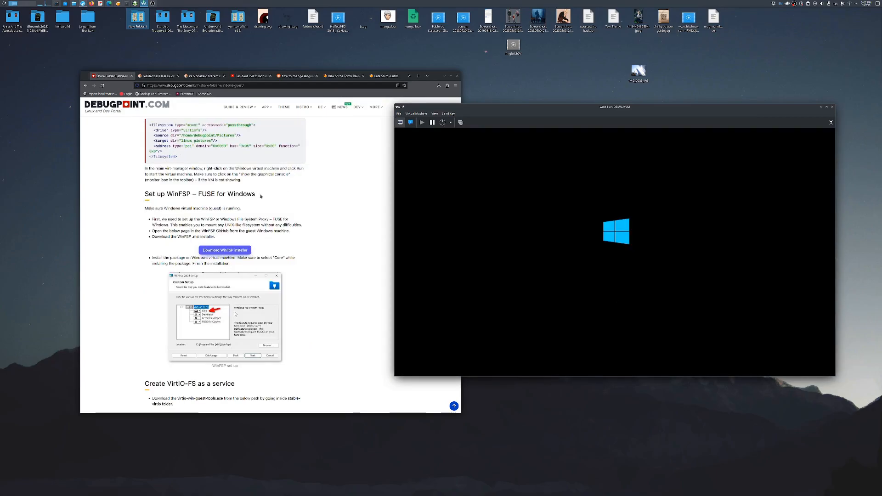
drag(167, 194, 243, 194)
click(195, 194)
click(244, 194)
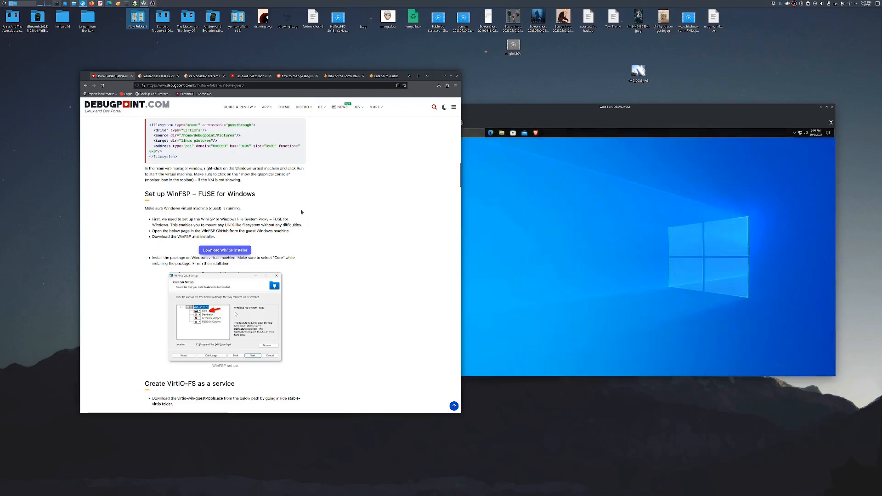
Step: Open the WinFsp releases page on GitHub from the guide in the Windows guest's Brave browser and maximize the window
click(550, 195)
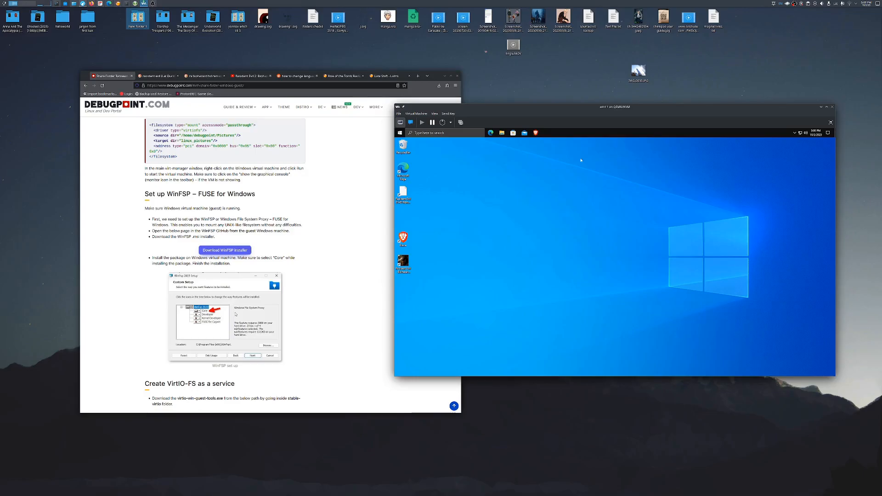
click(536, 133)
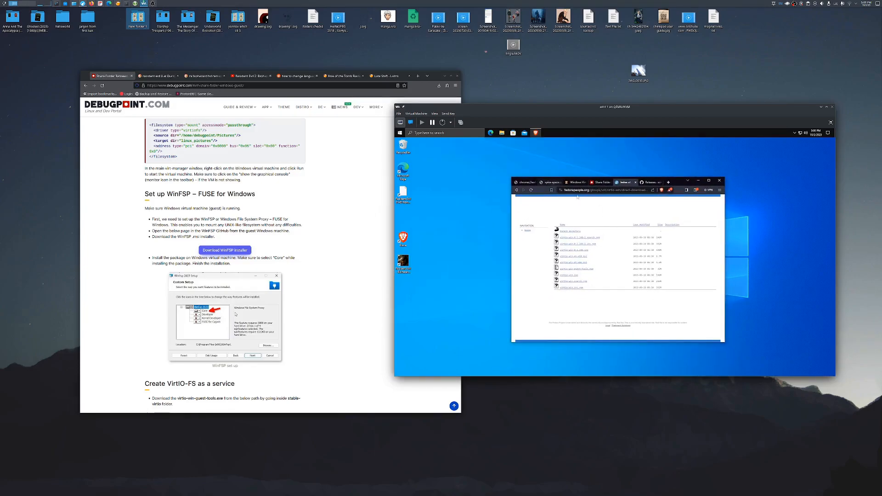
click(599, 183)
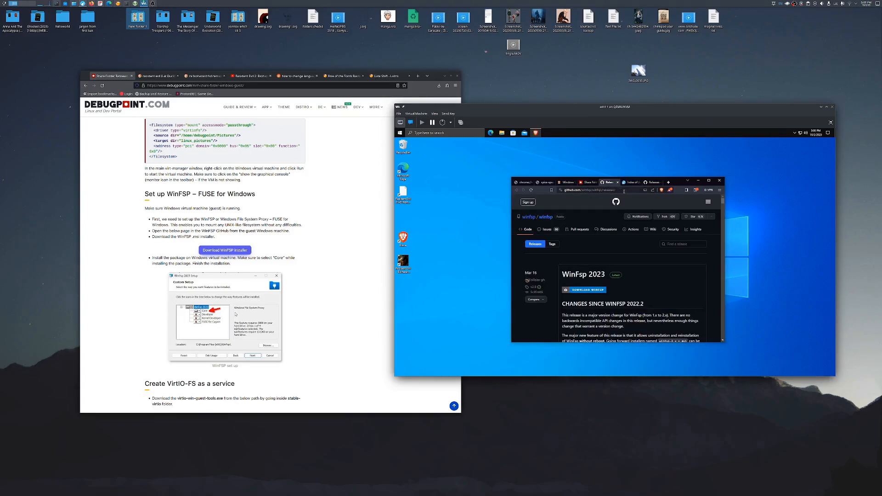
double_click(679, 182)
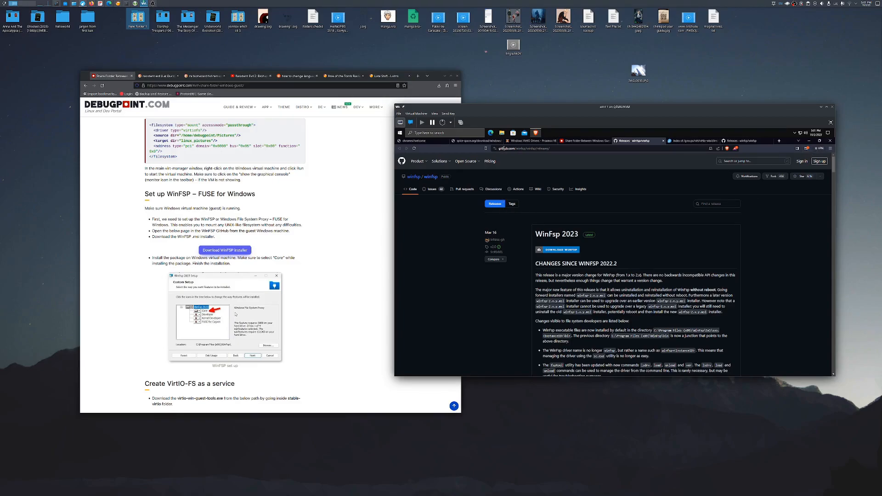
Step: Open the Downloads folder in the Windows guest and select the winfsp installer package
click(502, 133)
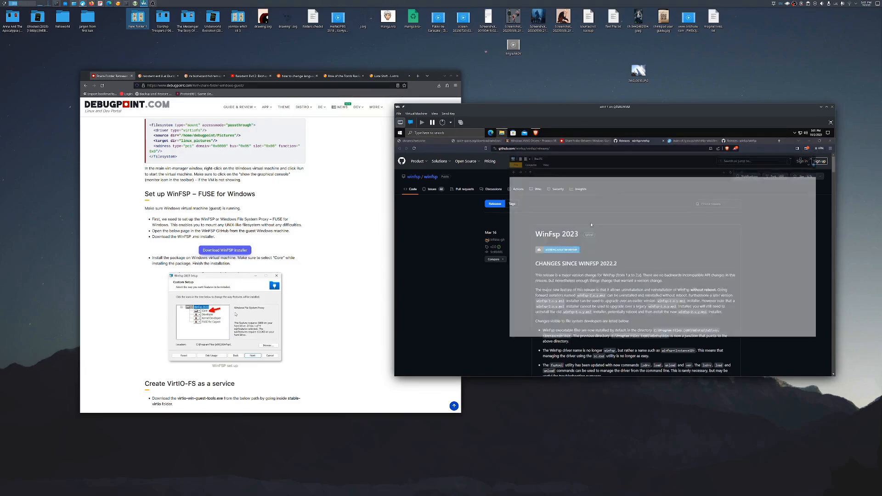
click(525, 192)
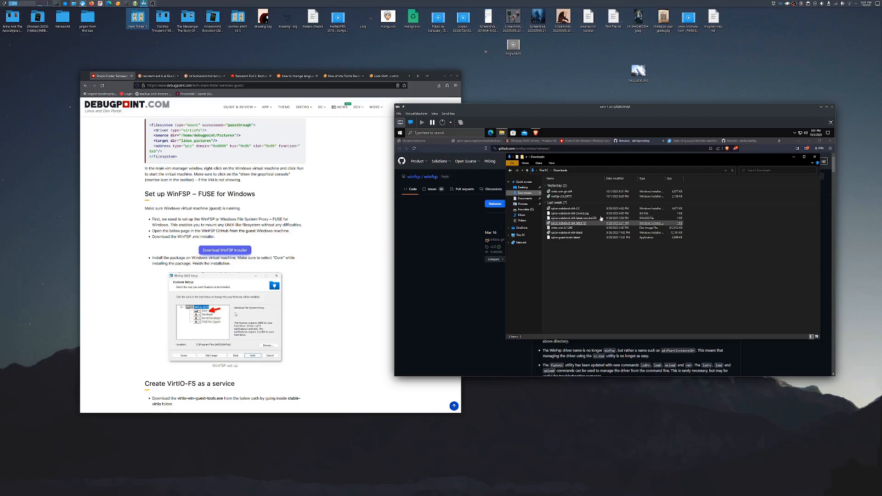
click(574, 197)
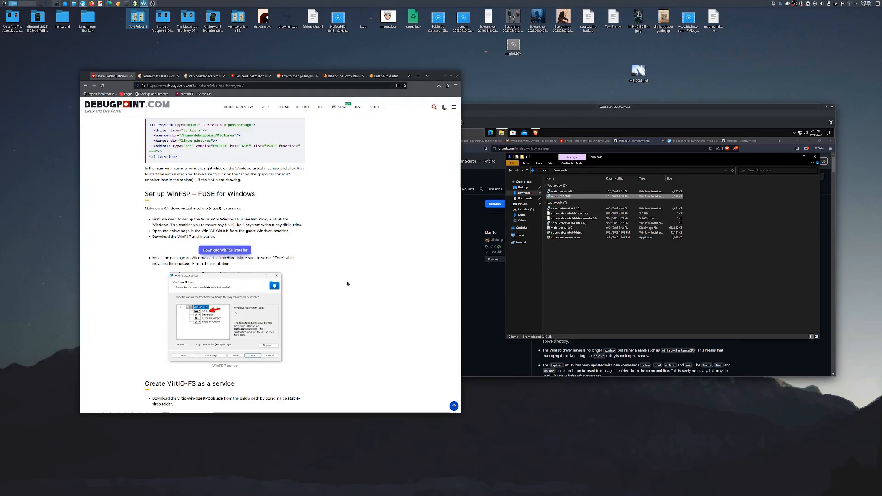
Step: Run the WinFsp 2023 setup as far as the change, repair or remove options, then cancel it
scroll(351, 227, down, 1)
double_click(590, 198)
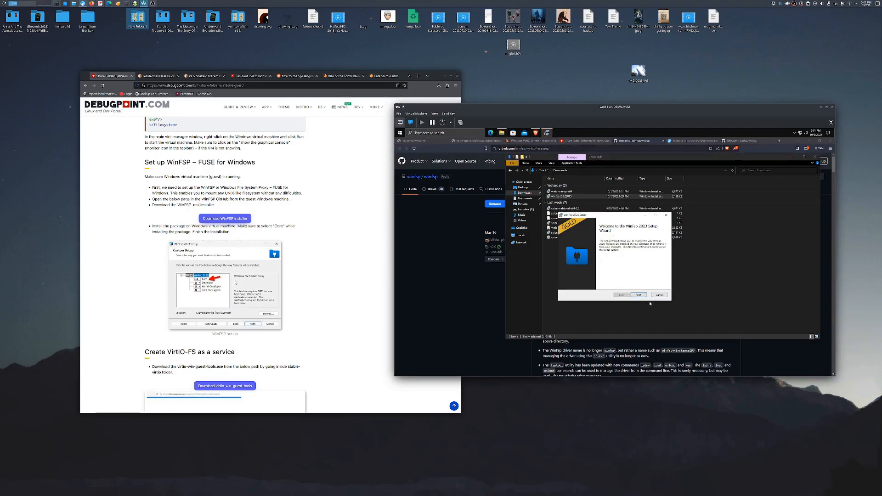
click(639, 295)
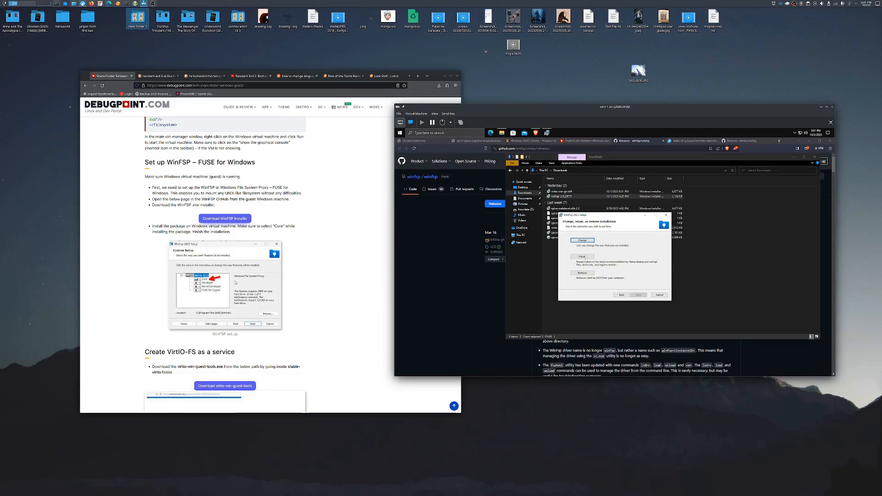
click(660, 295)
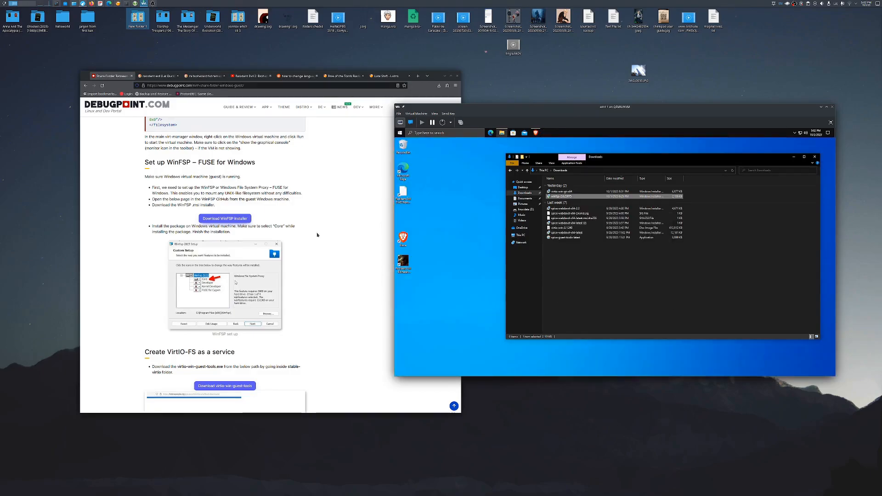
Step: Consult the guide's VirtIO-FS service section and open the virtio-win direct-downloads index in the guest's browser
click(317, 235)
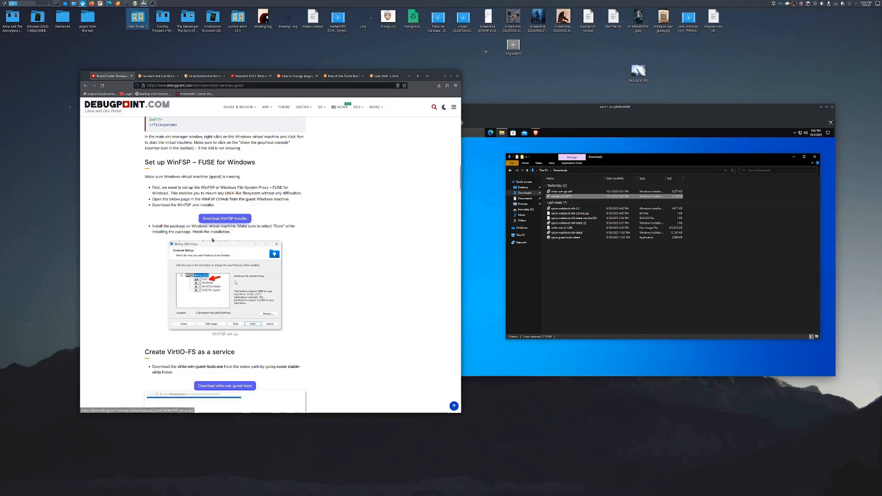
scroll(236, 283, down, 4)
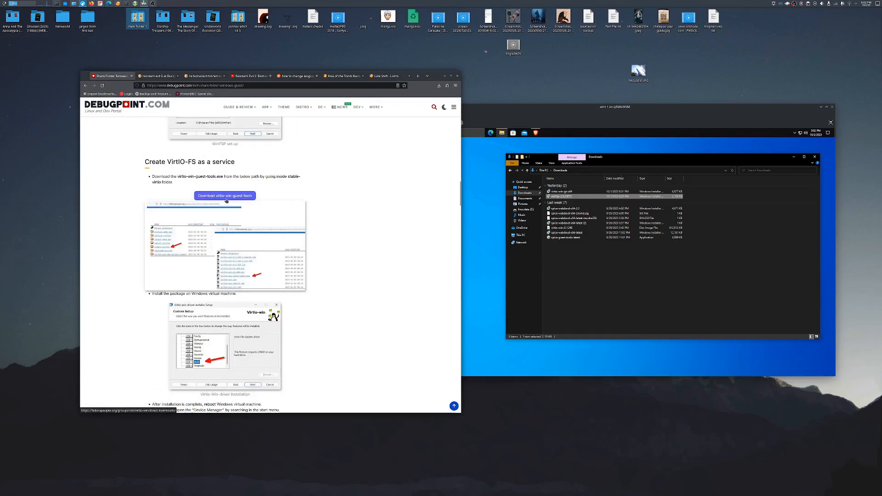
click(535, 132)
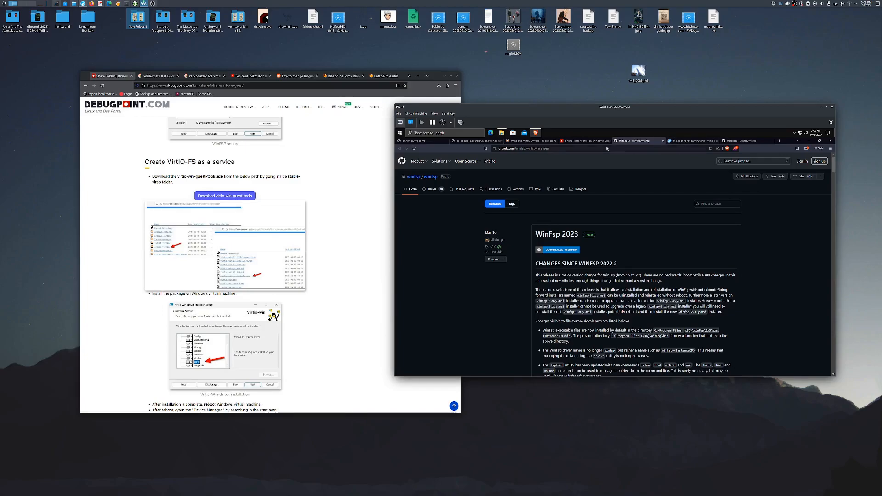
click(582, 142)
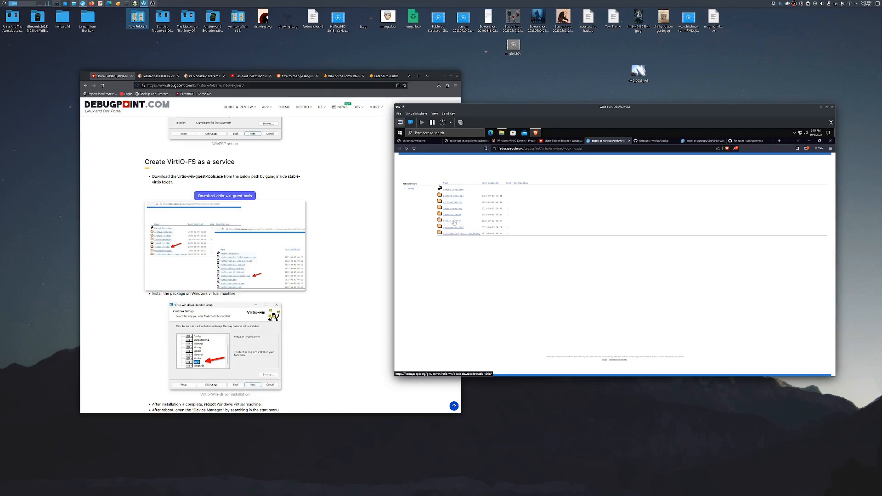
Step: Open the stable-virtio folder and start saving the virtio-win-gt-x64 installer package to Downloads, but cancel the save
click(452, 222)
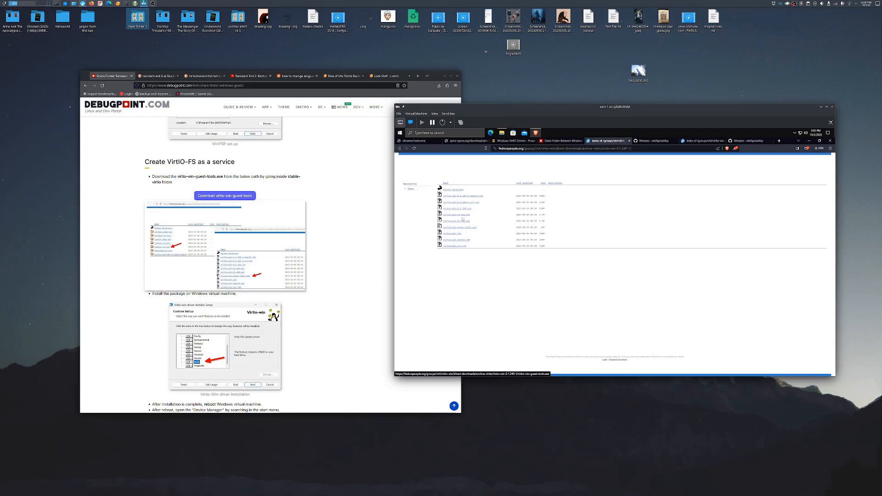
right_click(463, 220)
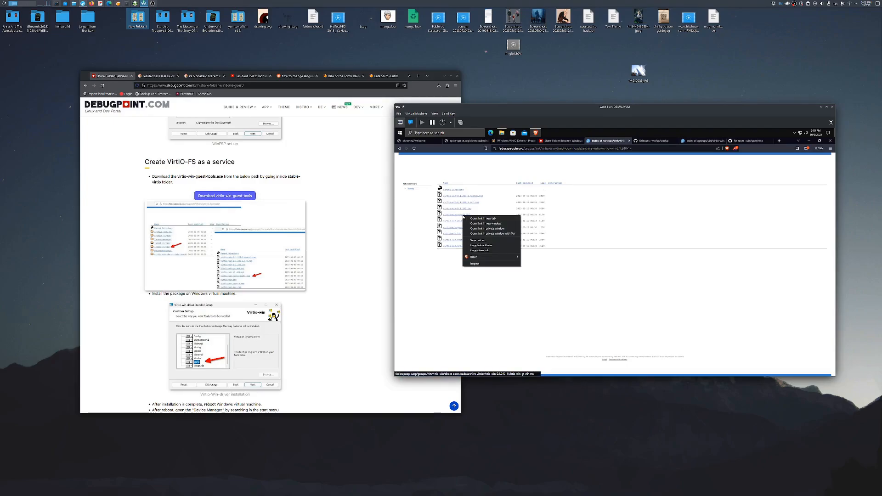
click(484, 241)
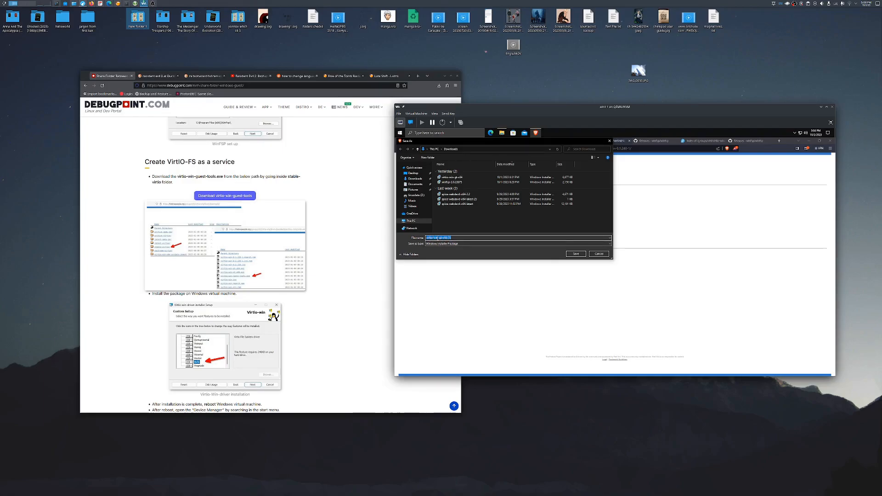
click(450, 238)
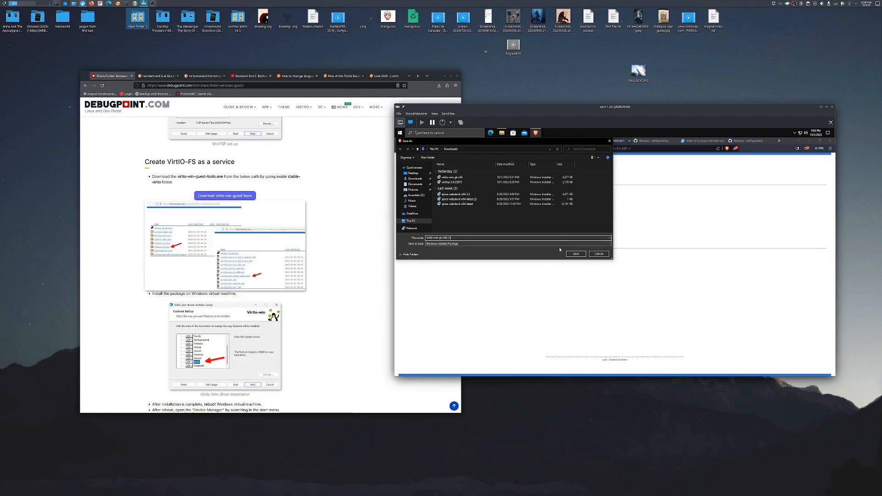
click(603, 254)
Step: Bring the Windows guest's Downloads folder to the front and minimize the browser behind it
key(alt+Tab)
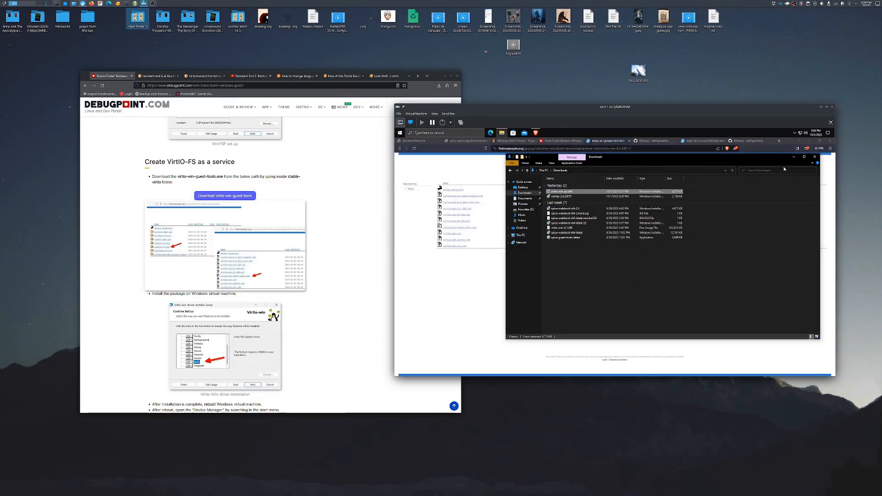
click(660, 213)
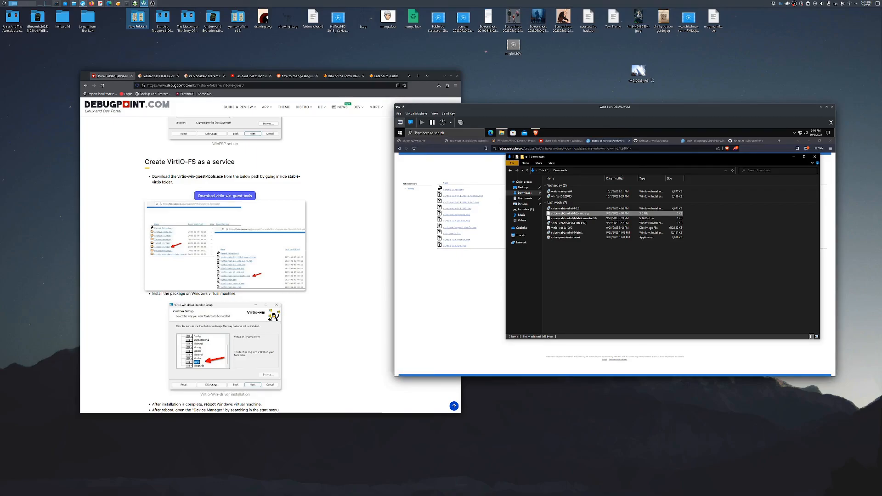
click(810, 141)
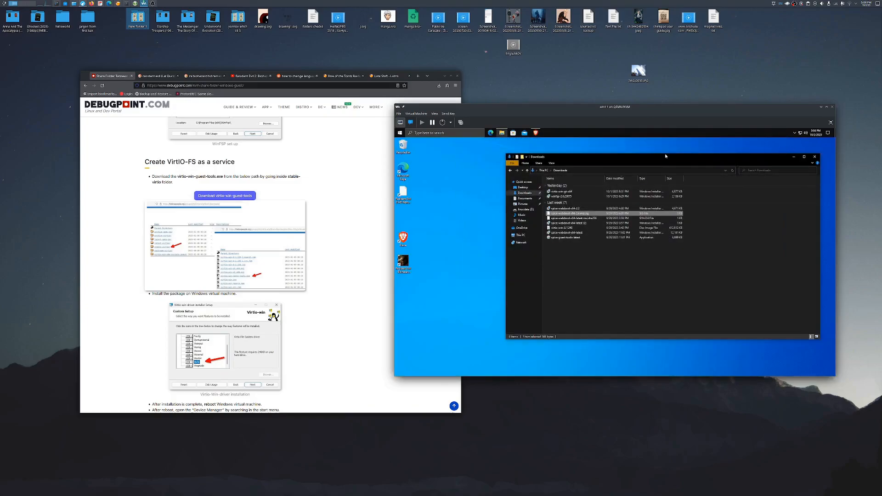
Step: Read the guide's instructions for checking the VirtIO FS Device driver and open Device Manager in the Windows guest
click(336, 328)
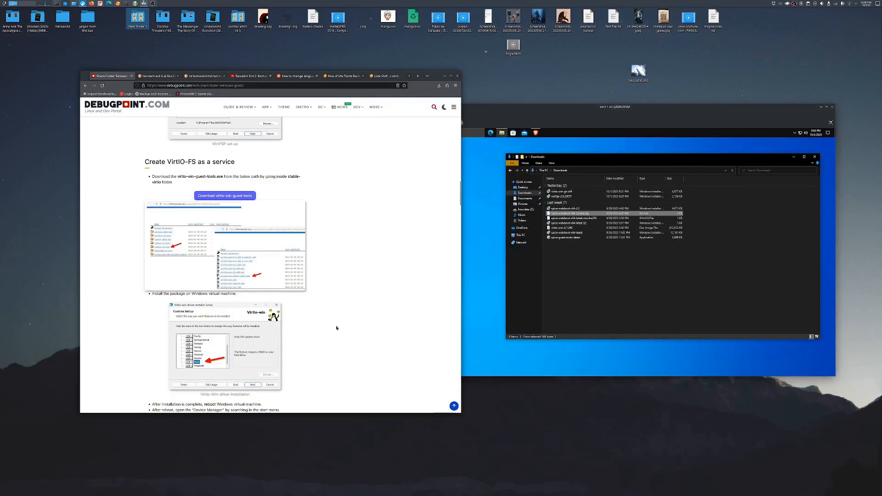
scroll(337, 328, down, 3)
scroll(336, 329, down, 2)
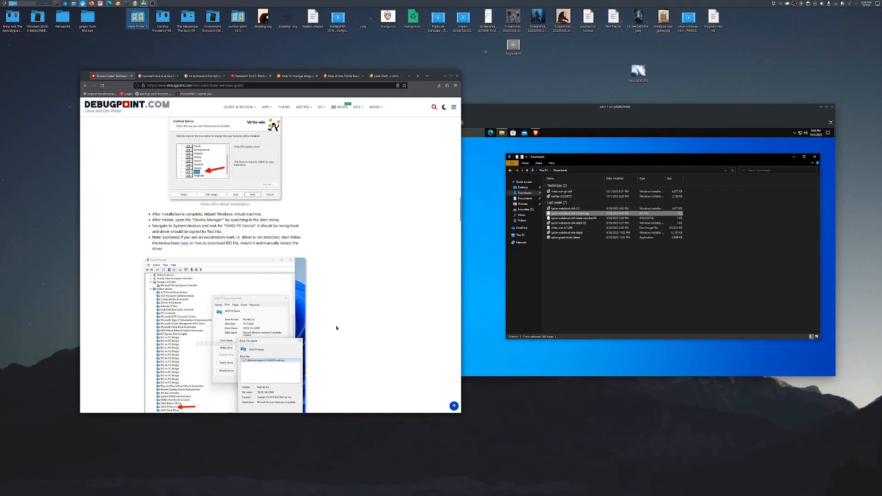
click(486, 268)
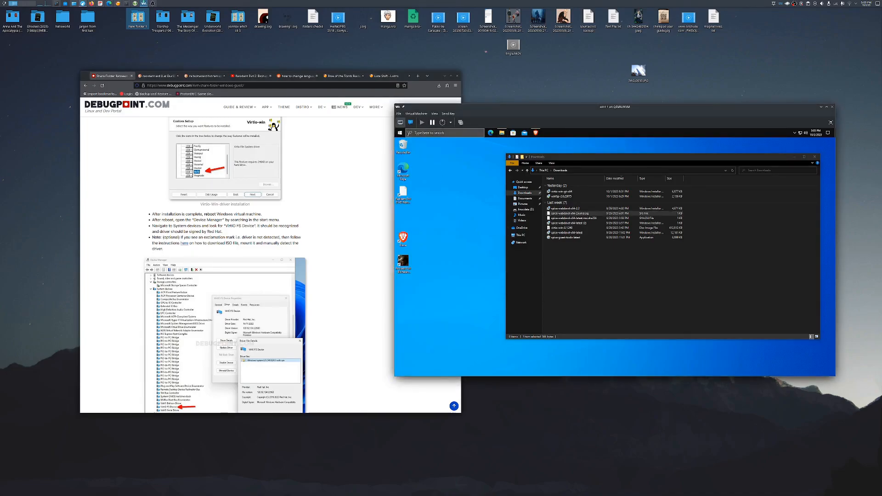
right_click(399, 134)
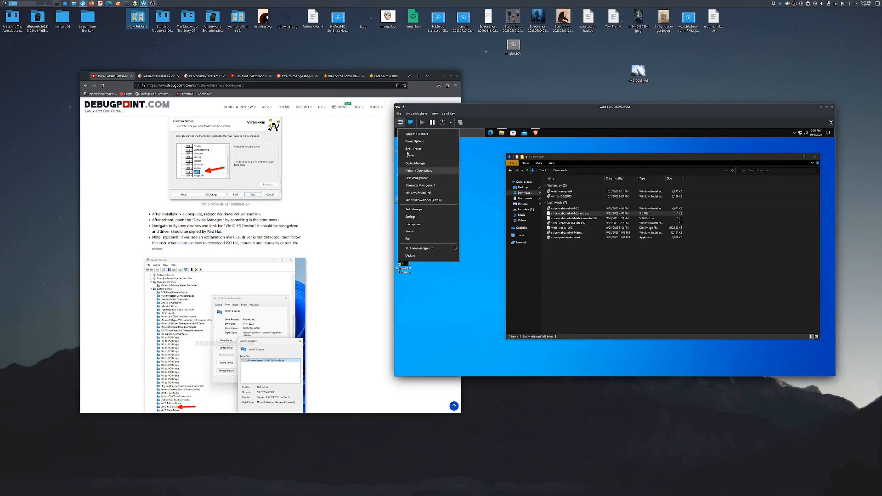
click(492, 195)
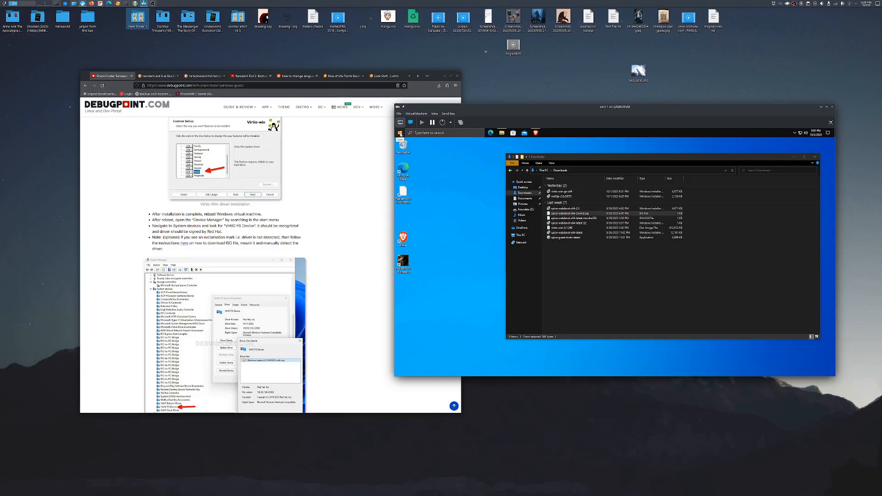
right_click(401, 135)
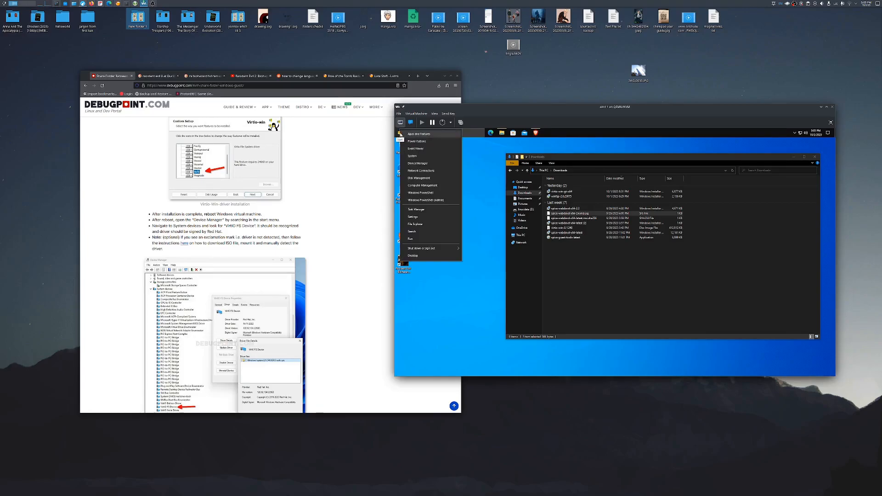
click(429, 163)
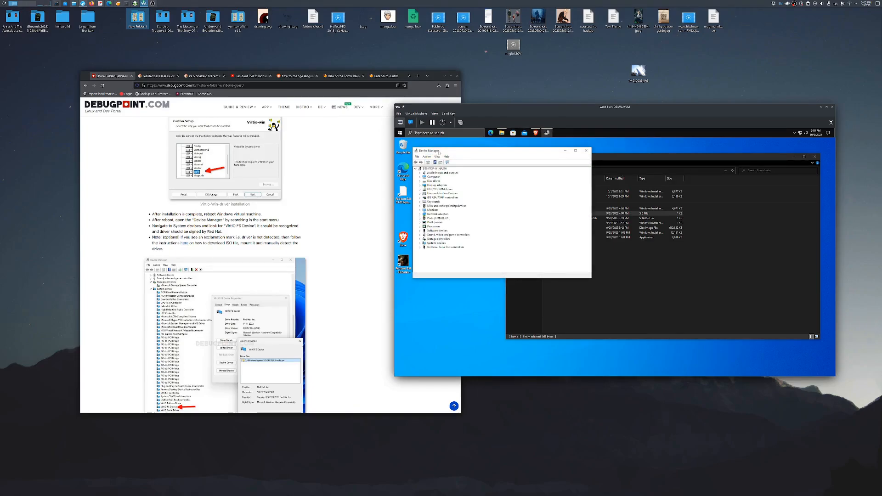
Step: Expand System devices in Device Manager and open the properties of the VirtIO FS Device
drag(442, 153, 558, 162)
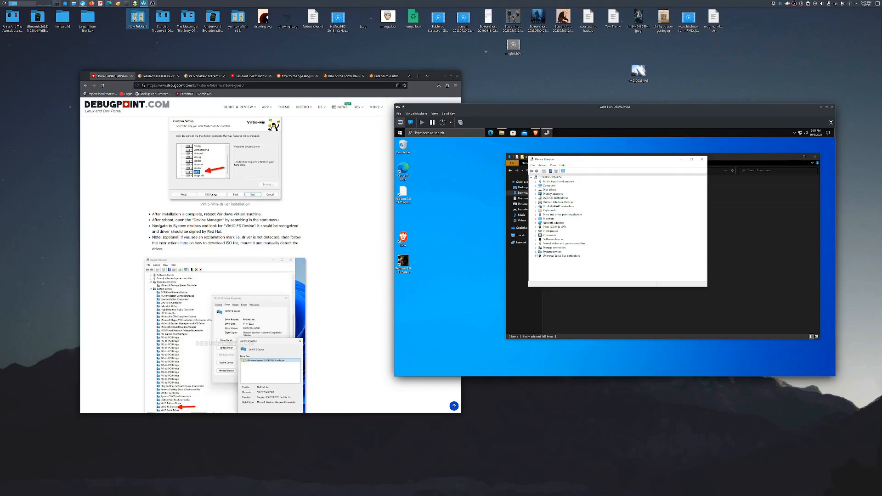
click(536, 252)
scroll(587, 241, down, 4)
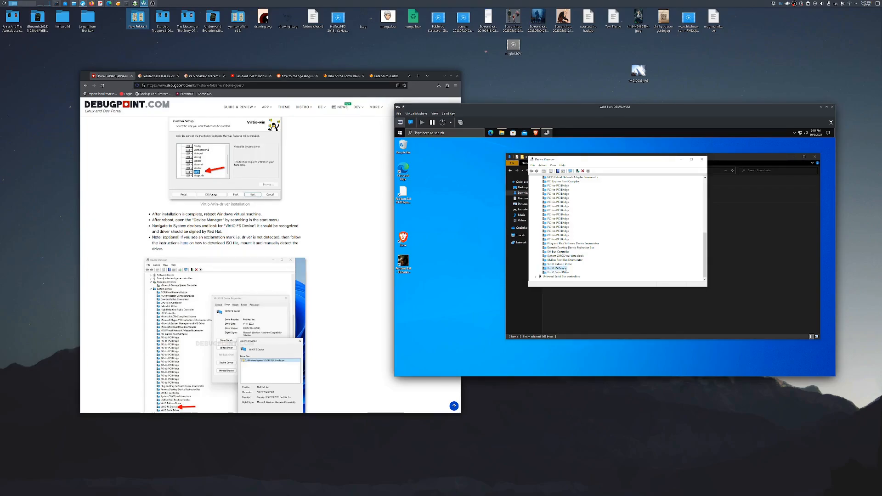
right_click(565, 271)
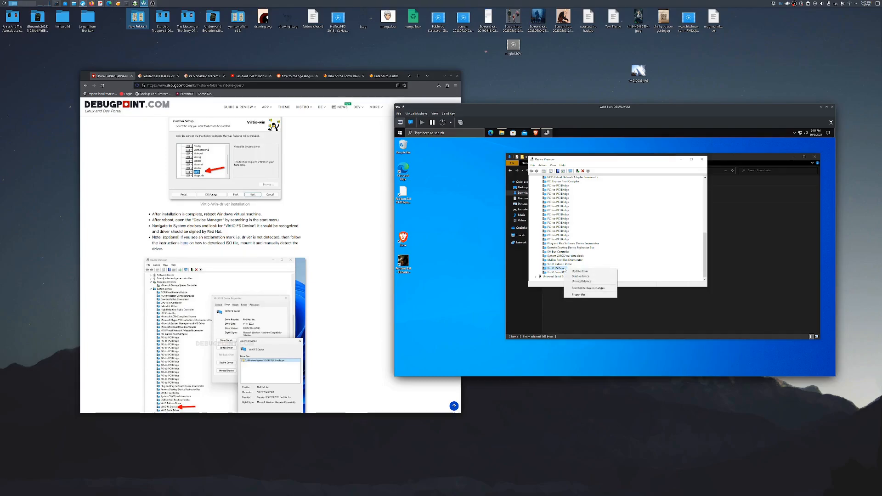
click(579, 295)
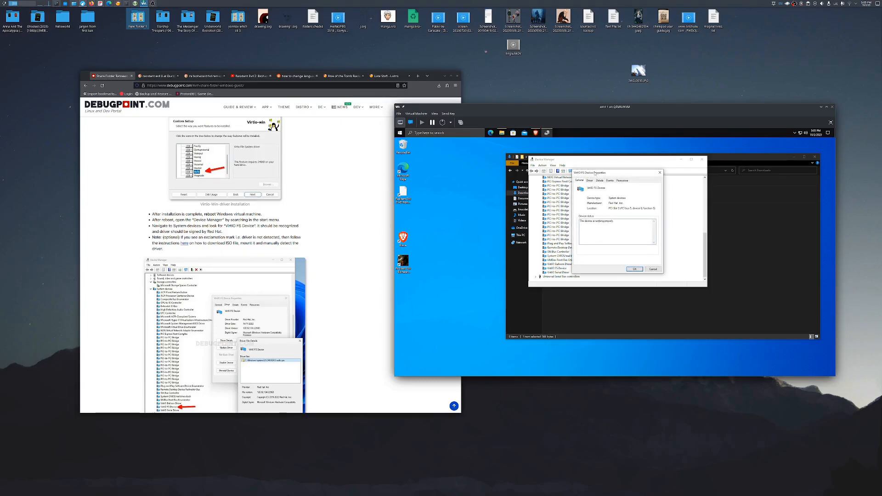
Step: Examine the VirtIO FS Device's details, events and driver information, and close its properties and Device Manager
click(600, 180)
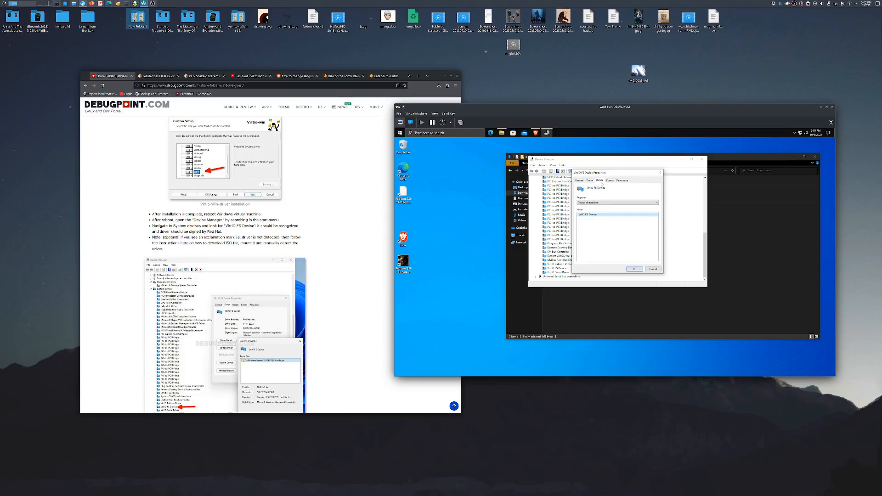
click(609, 182)
click(590, 181)
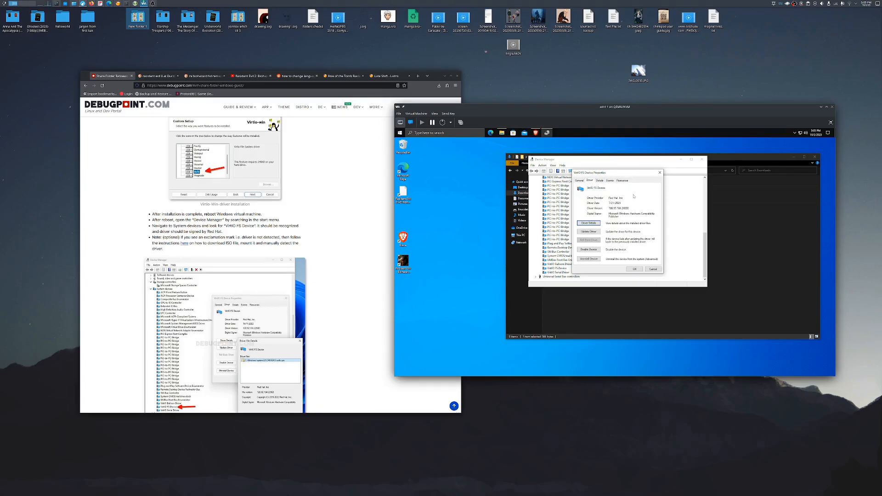
click(660, 173)
click(702, 159)
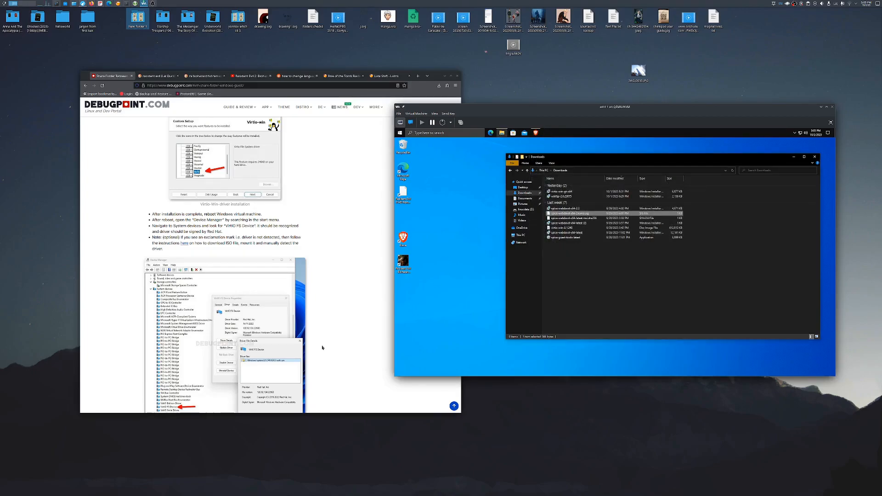
scroll(356, 320, down, 10)
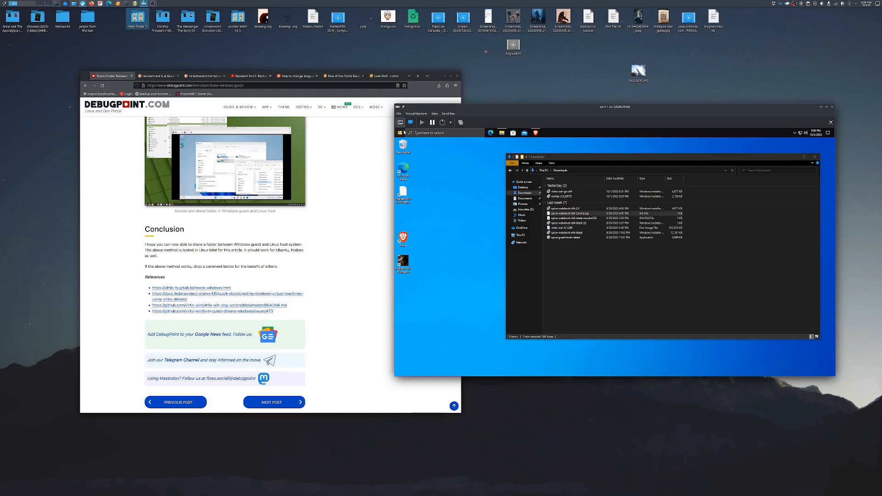
click(399, 133)
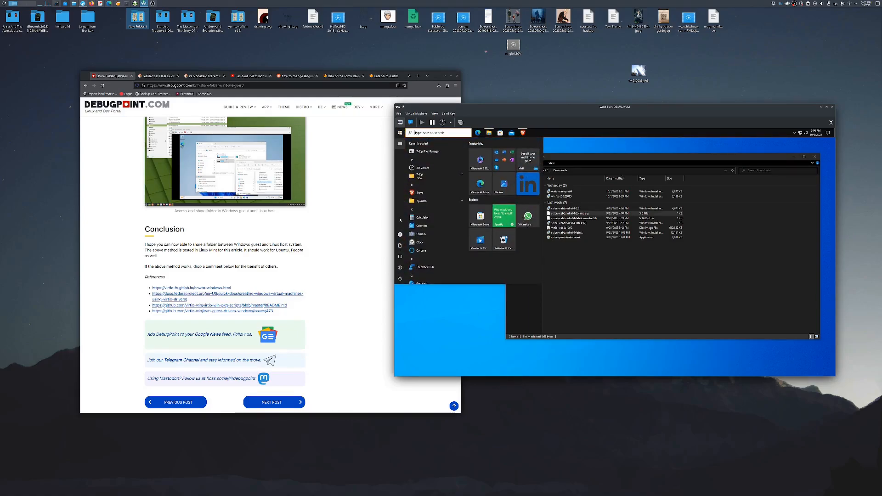
click(400, 279)
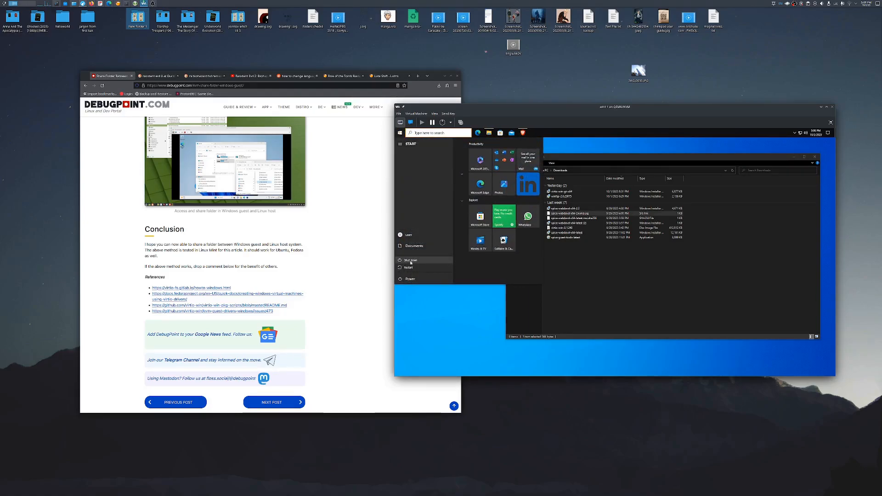
click(415, 268)
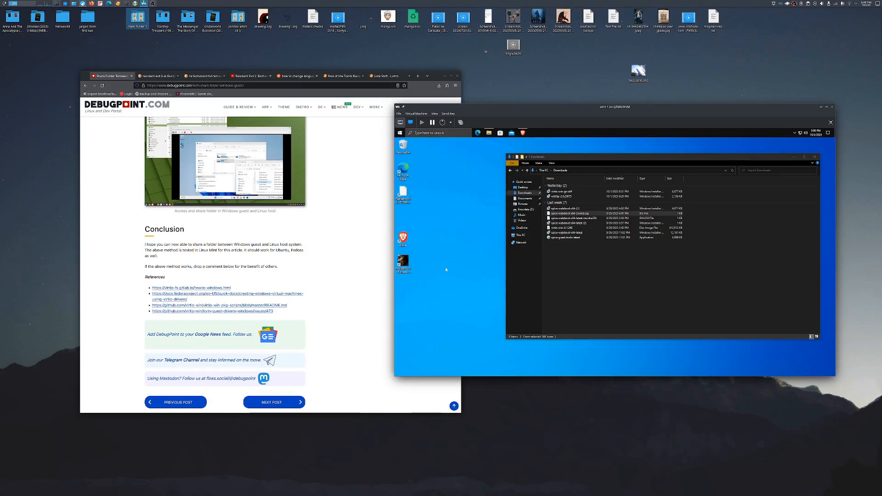
Step: Search the Windows guest for the Services app
click(400, 133)
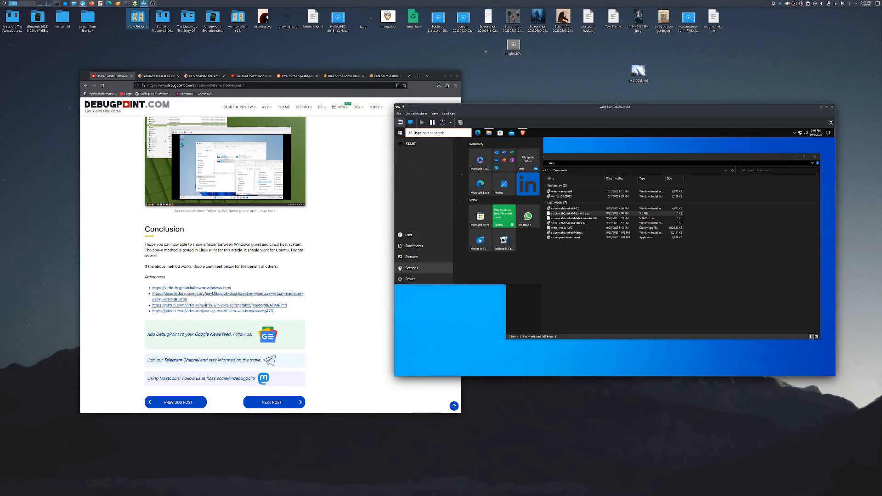
click(452, 133)
text(ser)
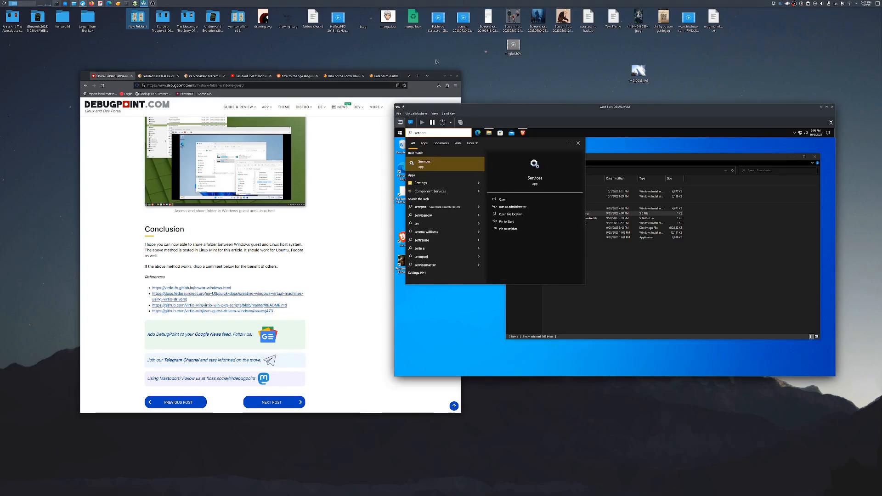
scroll(437, 62, down, 1)
right_click(438, 60)
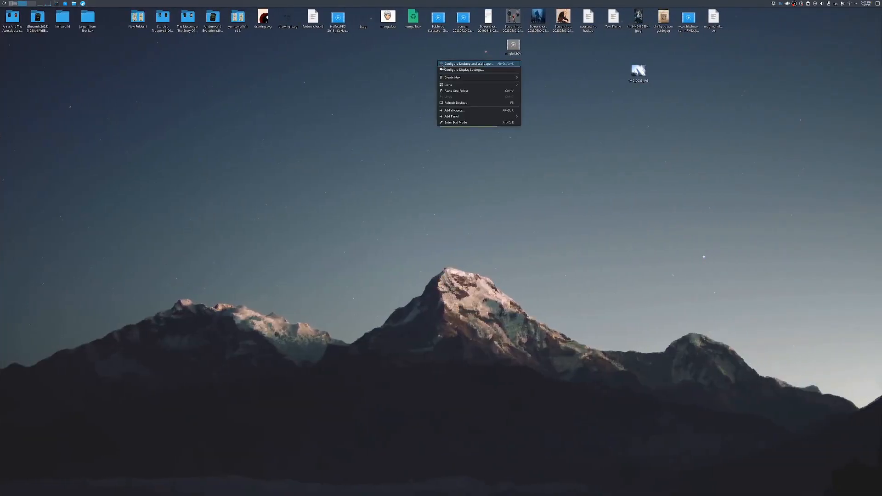
mouse_move(443, 79)
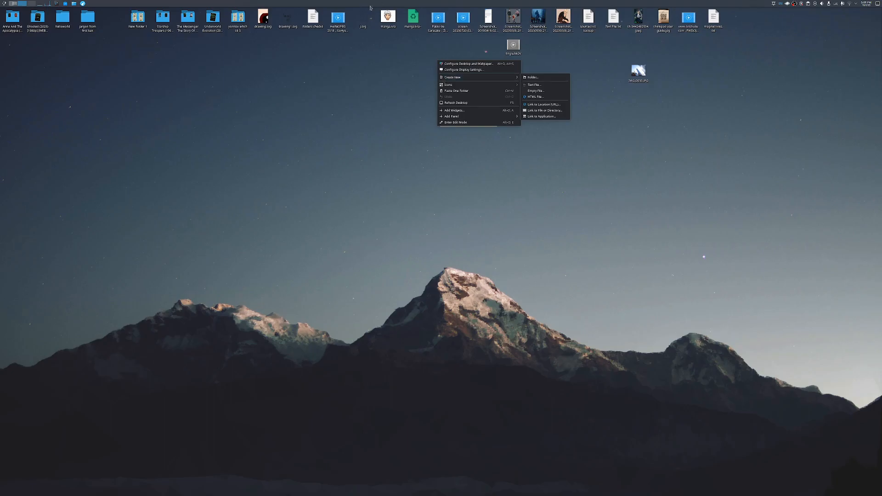
click(12, 3)
click(12, 3)
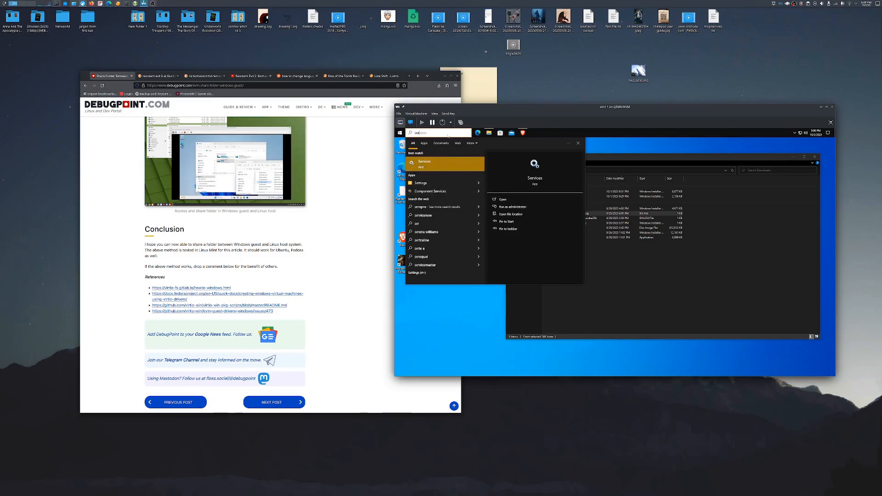
Step: Open the Services app in the Windows guest, maximize it and select the VirtIO-FS Service in the list
click(441, 164)
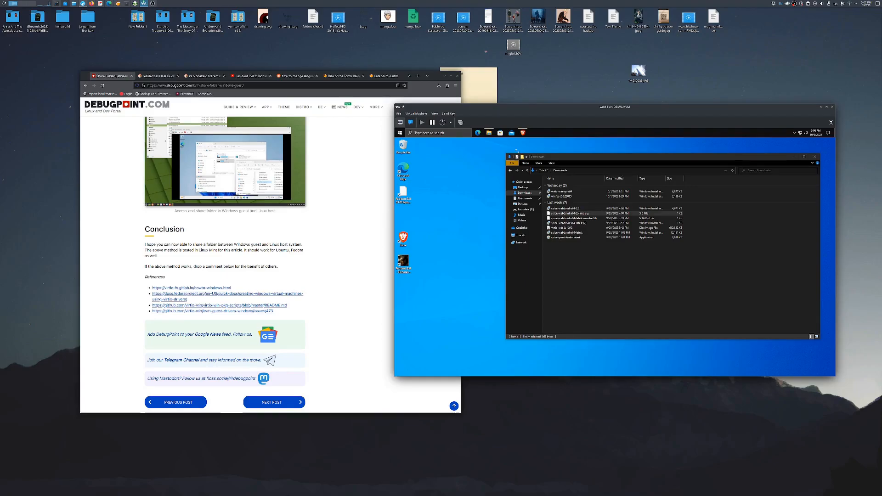
drag(510, 172, 536, 153)
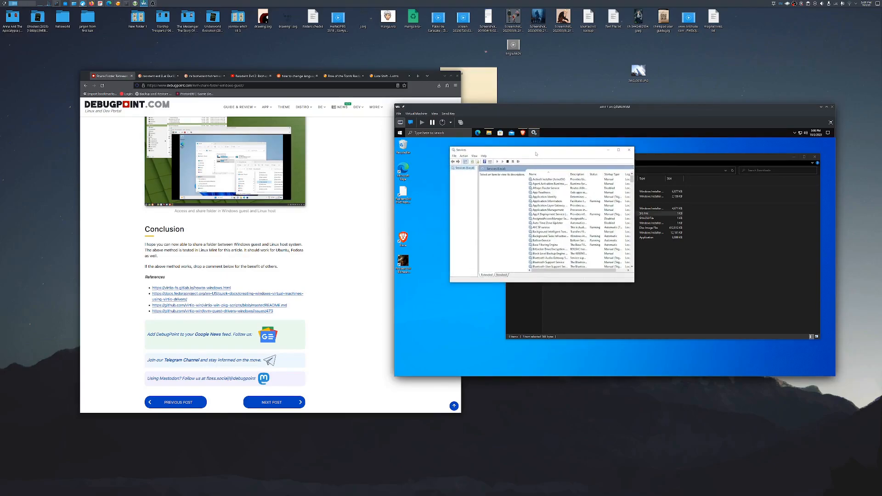
double_click(536, 154)
scroll(487, 195, down, 20)
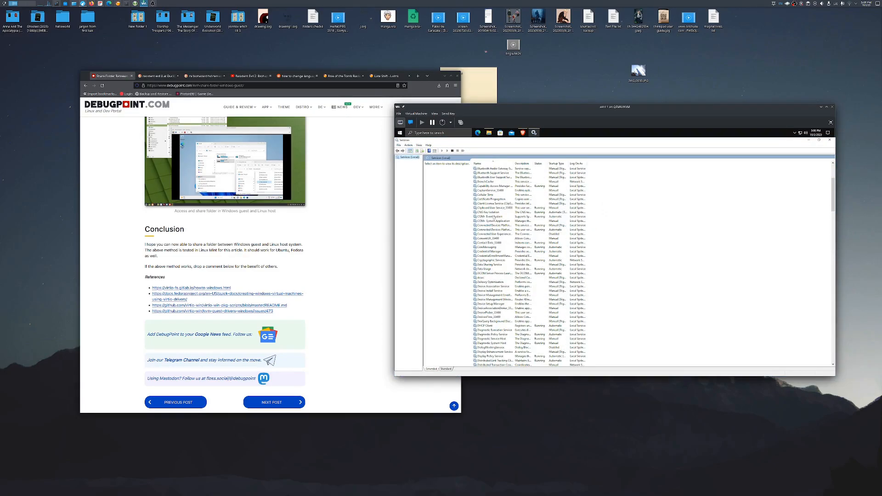
scroll(487, 228, down, 8)
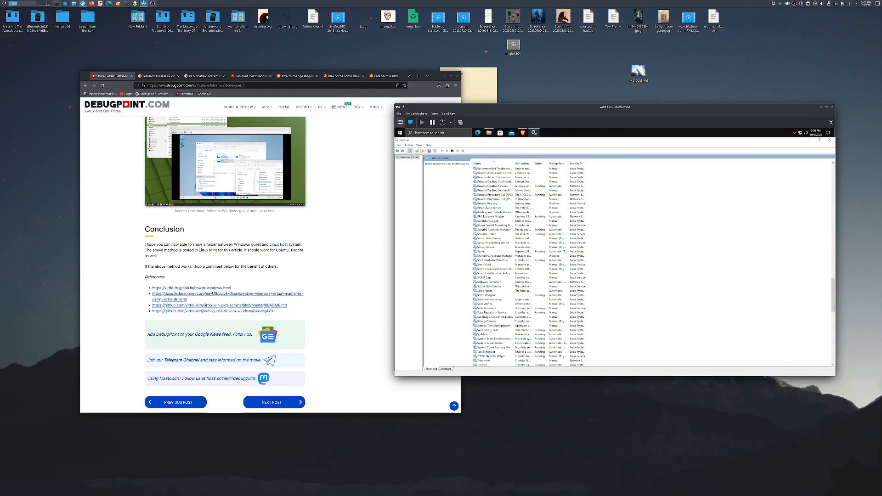
scroll(489, 216, down, 15)
scroll(488, 216, down, 1)
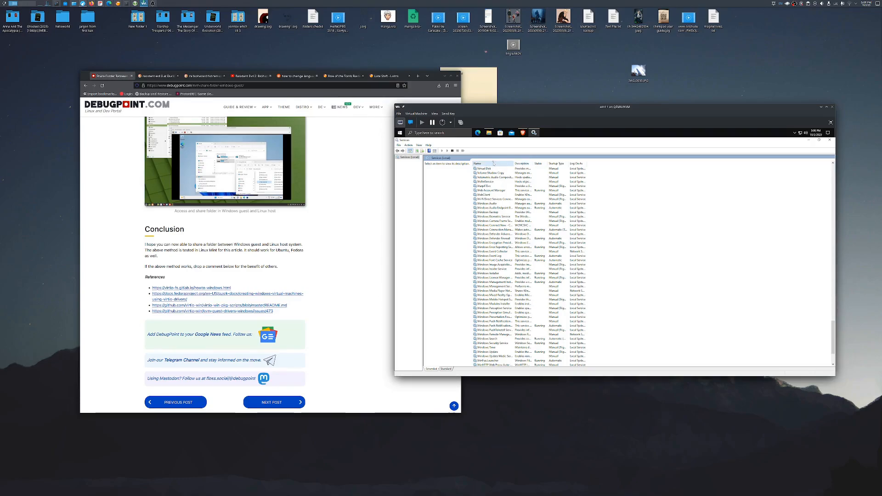
scroll(490, 186, down, 4)
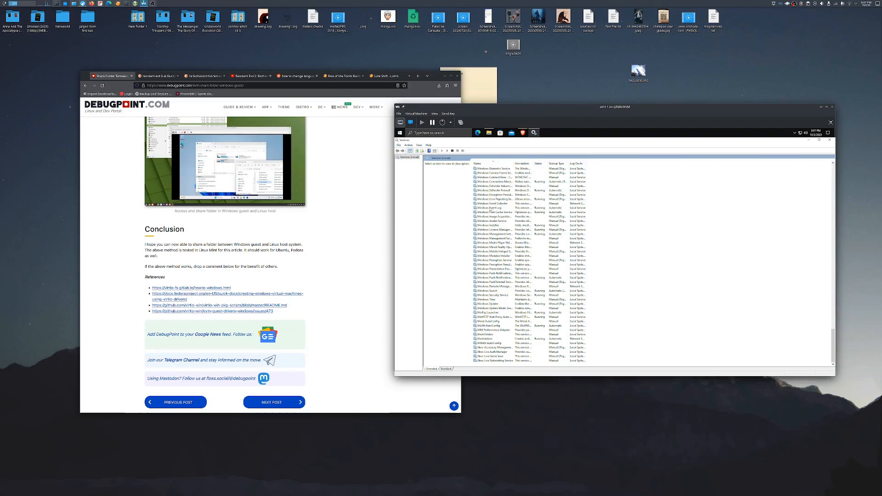
scroll(490, 193, up, 11)
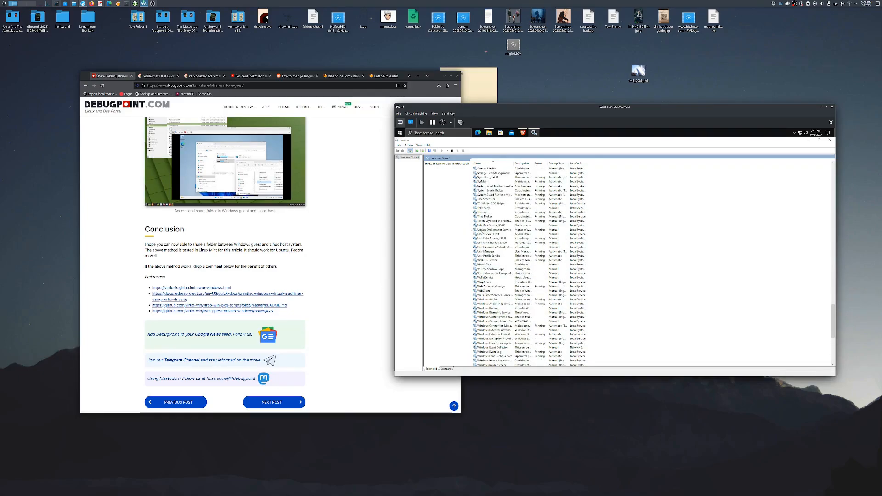
click(484, 261)
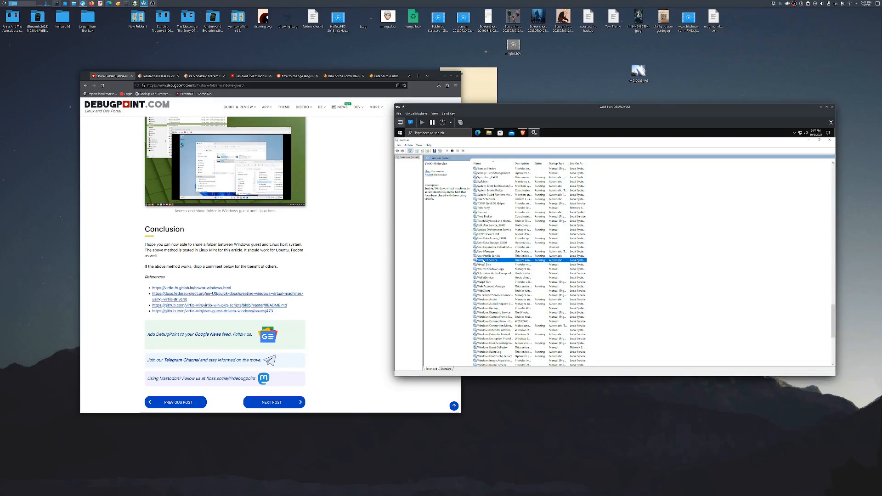
Step: Set the VirtIO-FS Service's startup type to Automatic in its properties and close Services
right_click(484, 260)
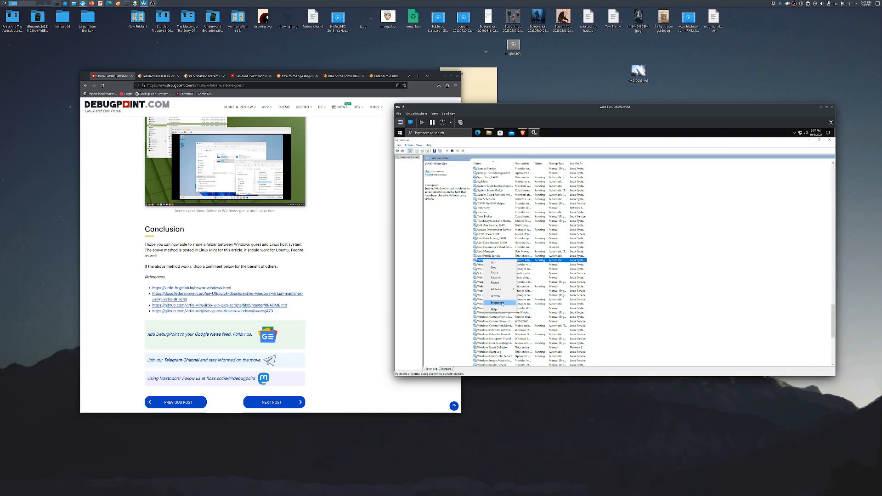
click(503, 304)
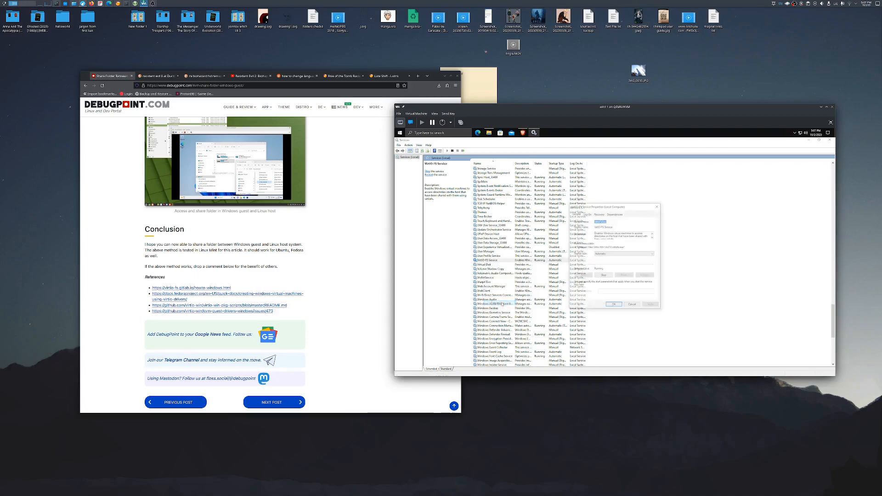
click(603, 254)
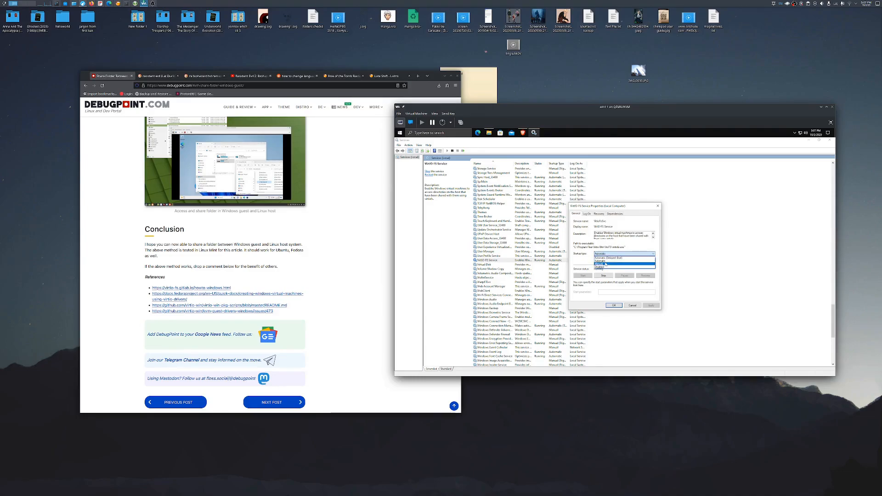
click(605, 261)
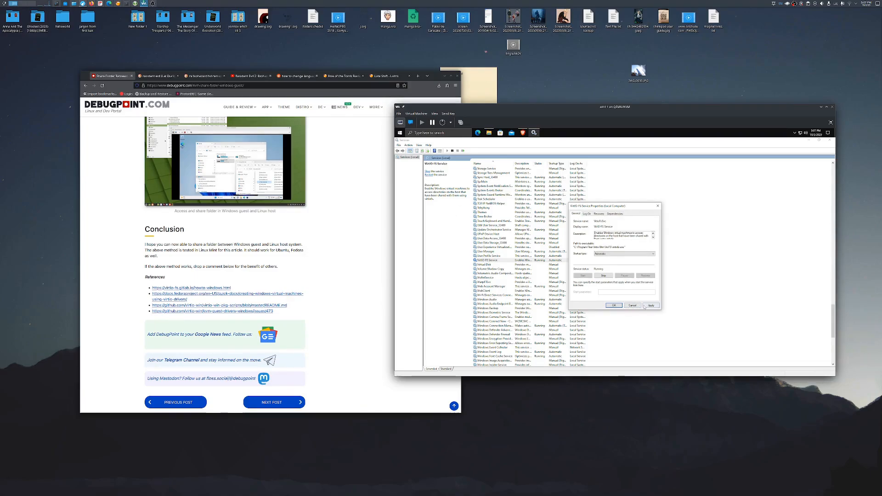
click(614, 305)
click(830, 140)
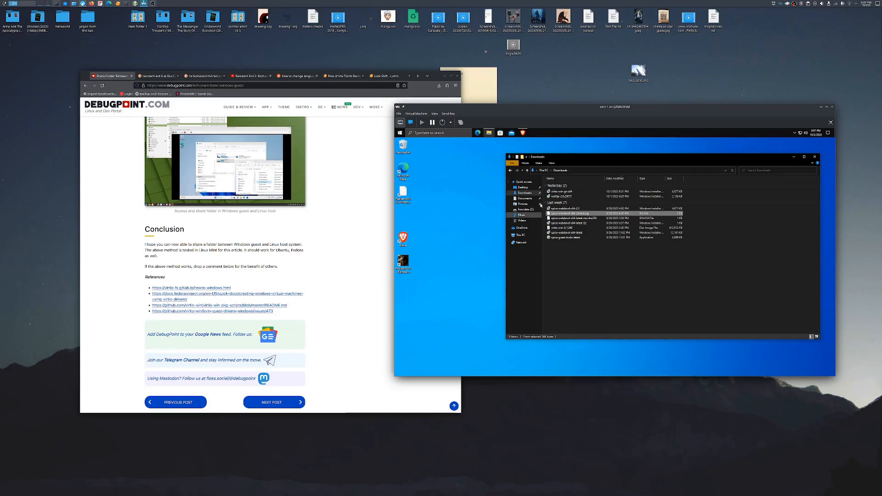
Step: Check the shared drive Z: under This PC and review the virtual machine's Filesystem hardware details
click(520, 235)
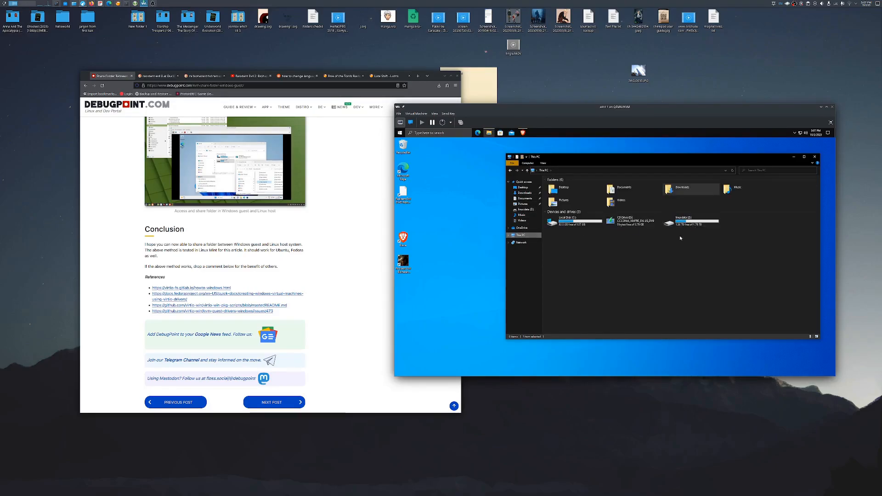
click(692, 223)
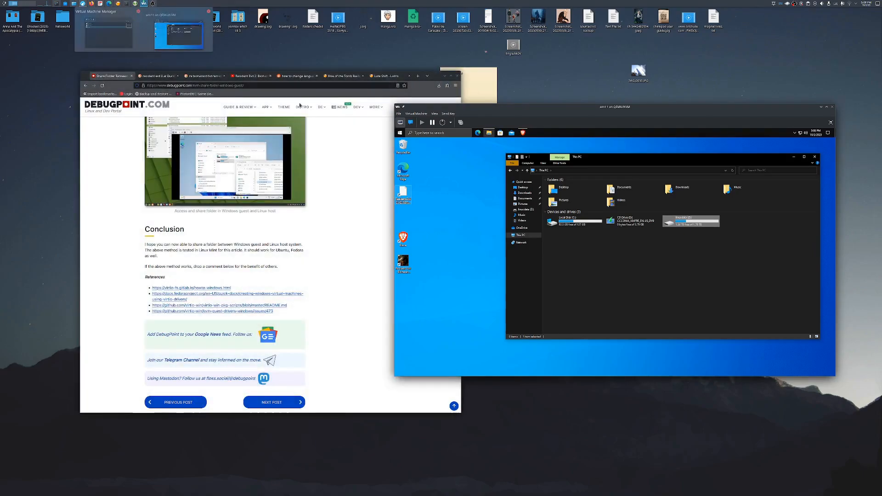
click(410, 122)
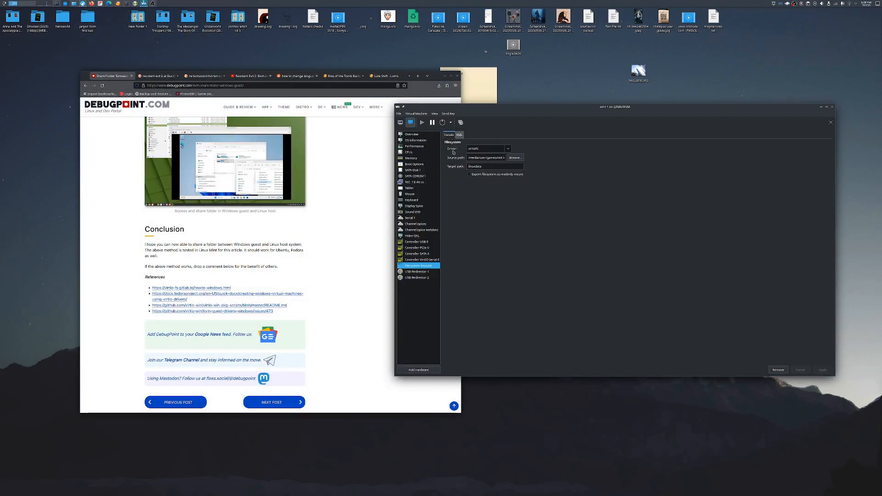
click(400, 122)
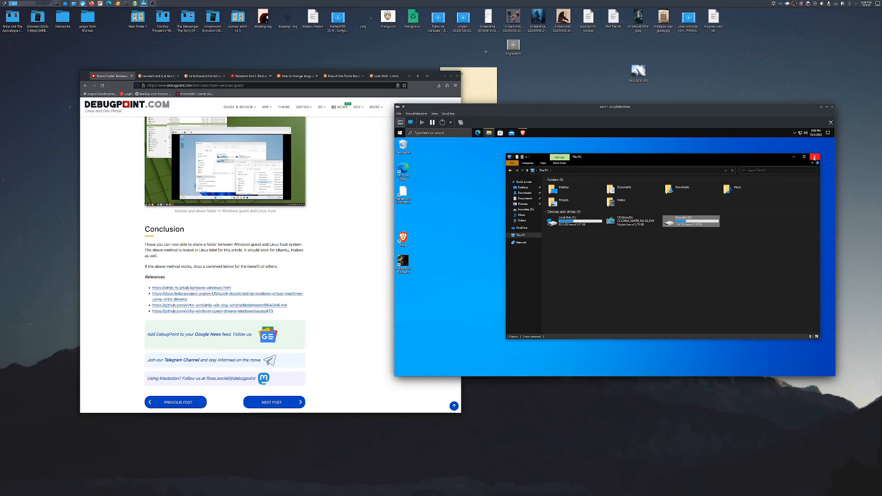
click(814, 158)
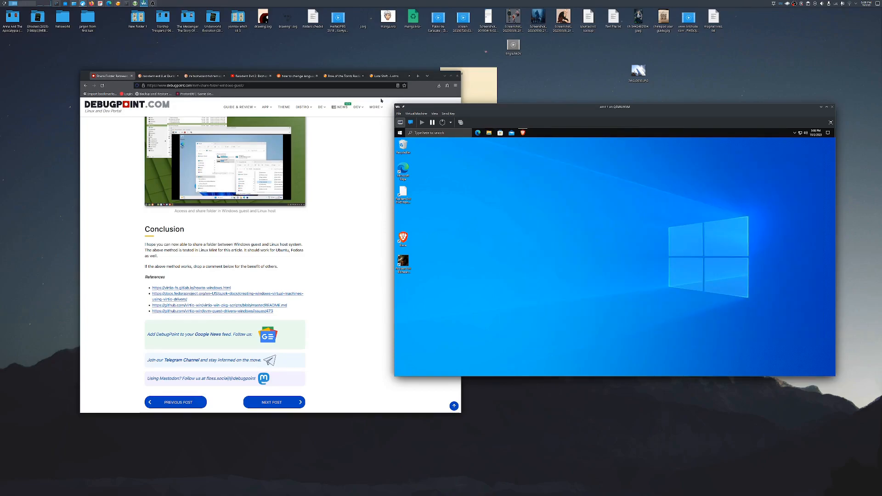
click(153, 3)
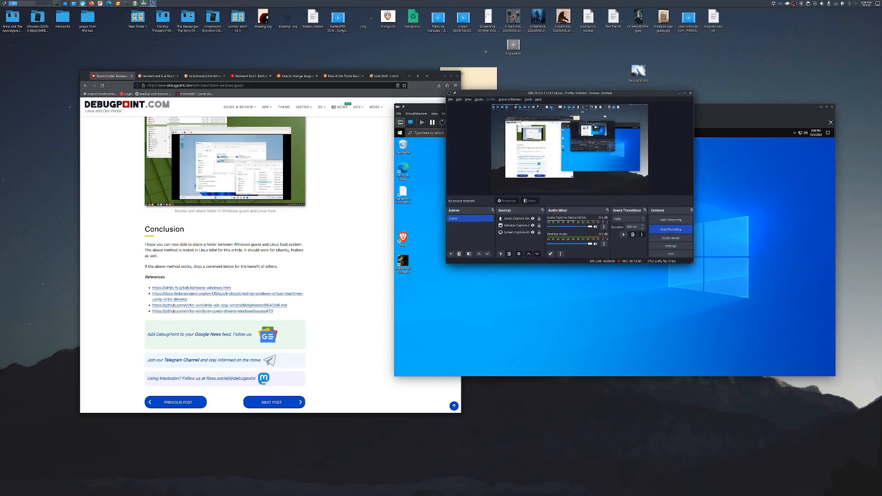